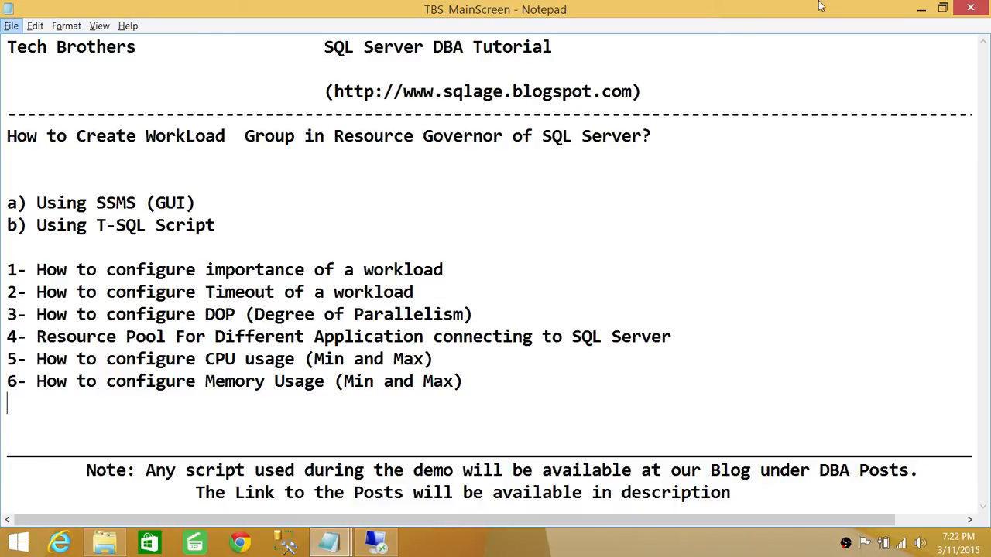
# Step: Switch to SQL Server Management Studio, collapse the system resource pools and select the FinanceApp pool under Resource Governor
pyautogui.click(376, 541)
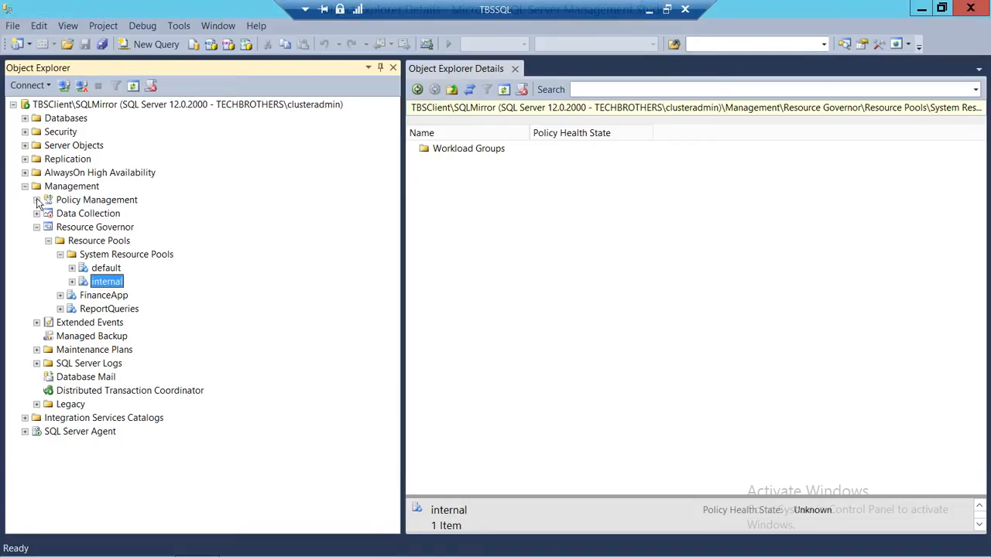
pyautogui.click(61, 254)
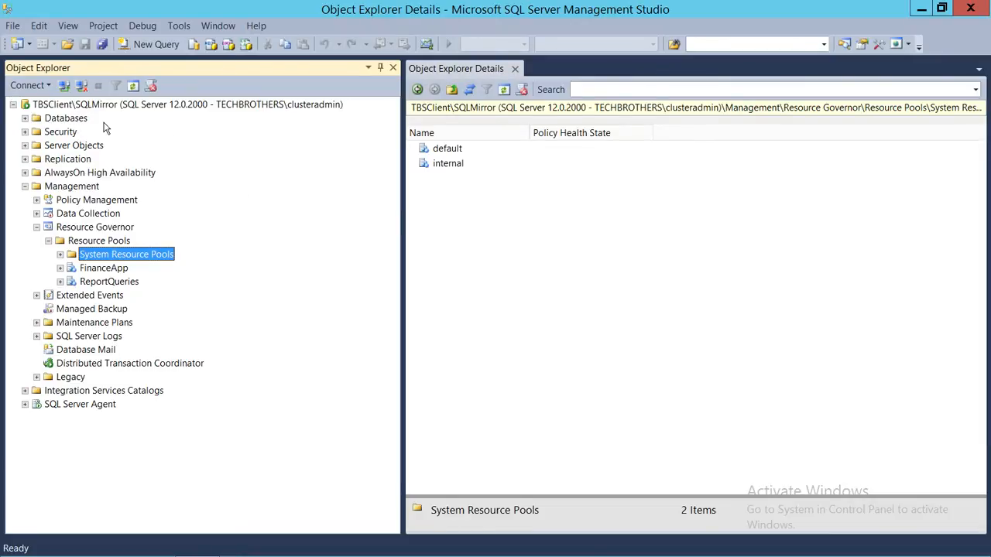
pyautogui.click(89, 105)
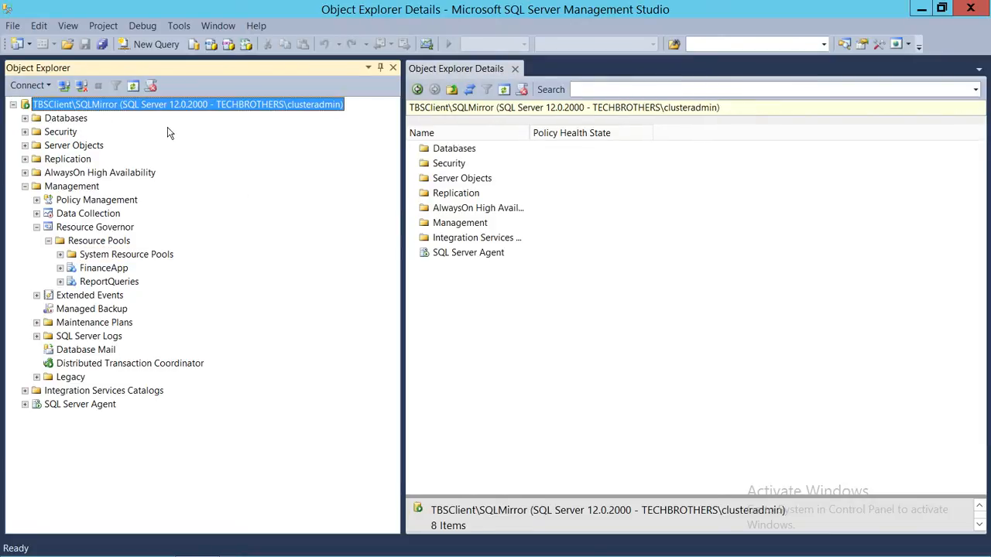
pyautogui.click(110, 229)
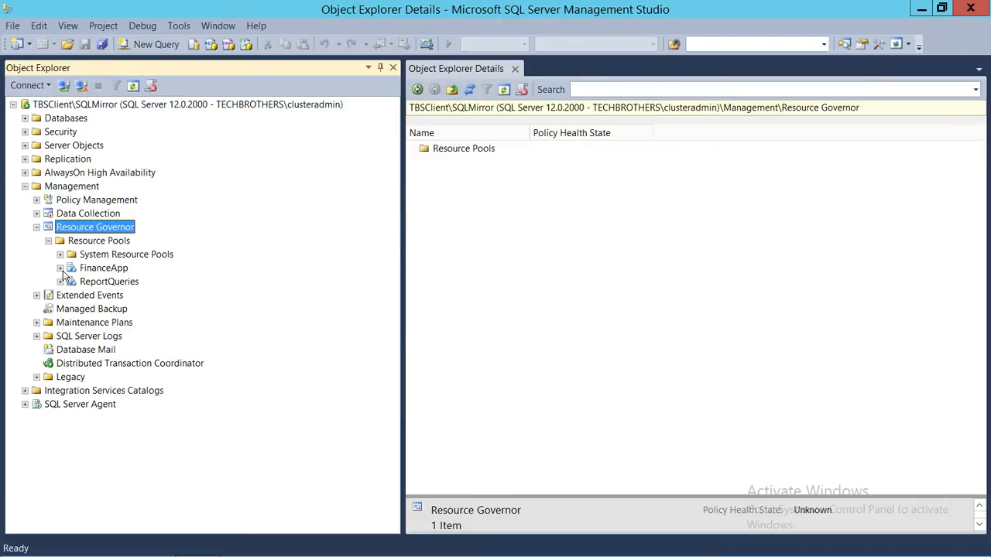
pyautogui.click(97, 271)
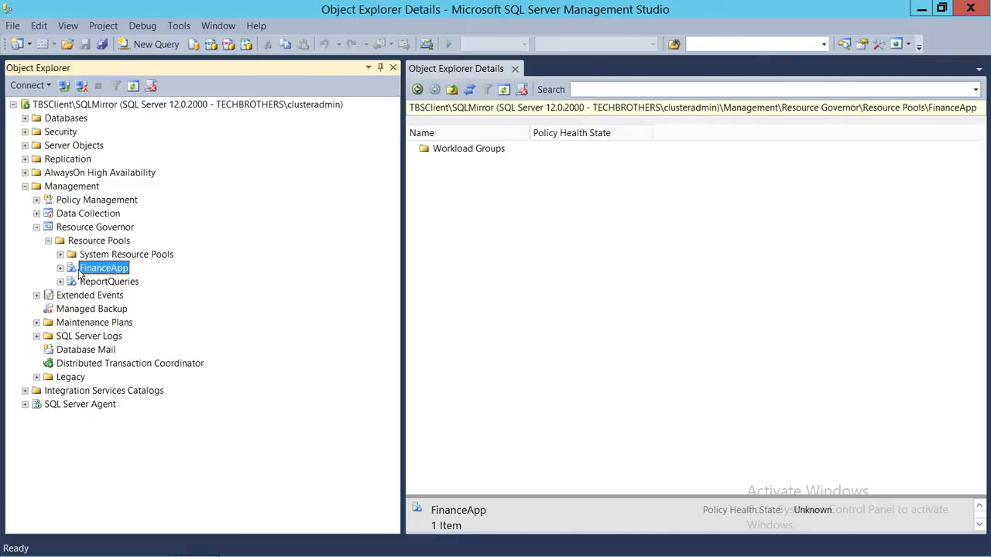
# Step: Expand the FinanceApp and ReportQueries resource pools to show their workload group folders
pyautogui.rightClick(106, 272)
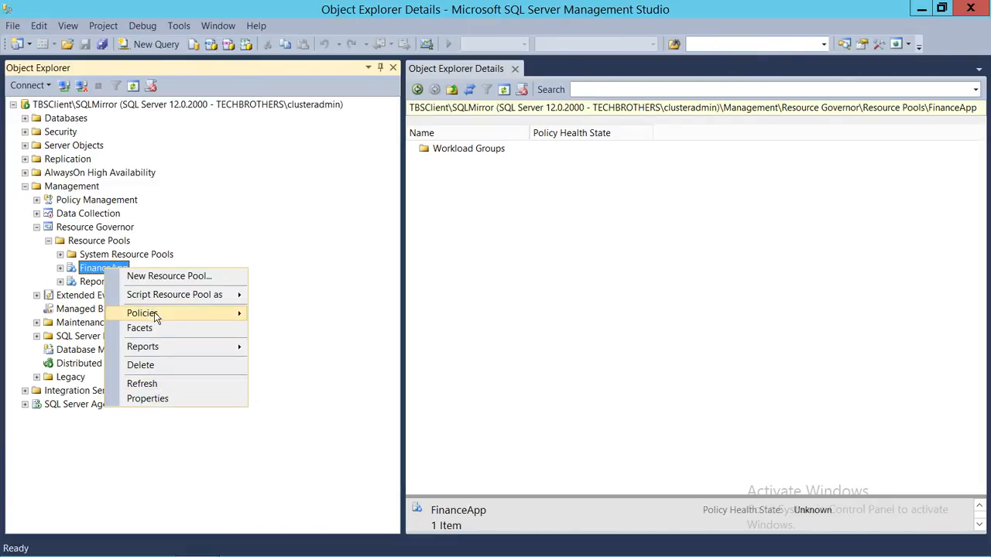
pyautogui.click(61, 268)
pyautogui.click(114, 282)
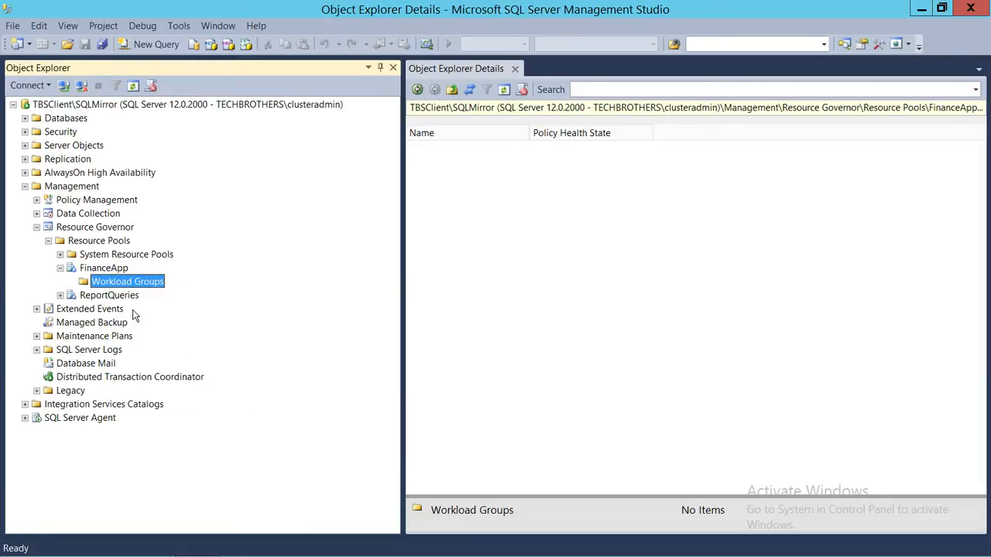
pyautogui.click(61, 295)
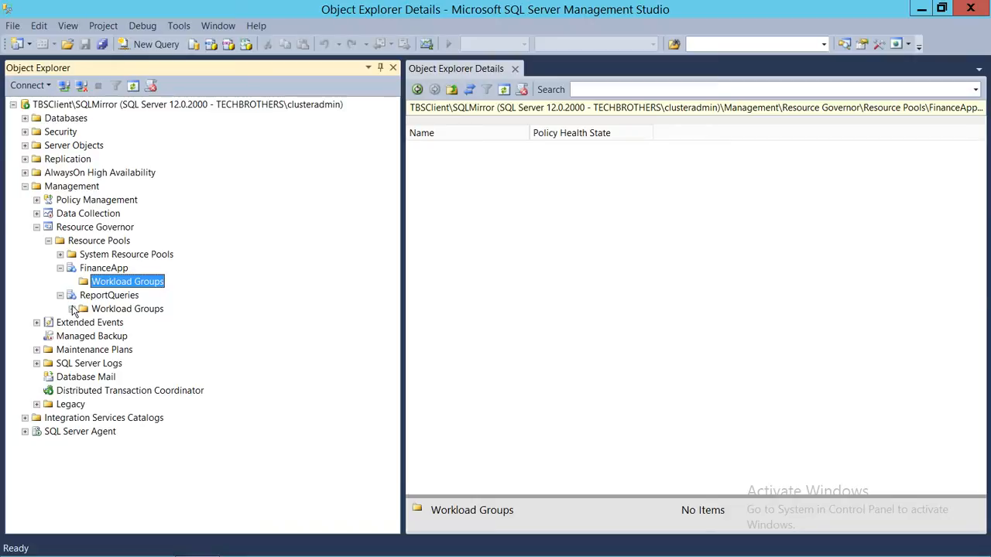
pyautogui.click(72, 309)
# Step: Start a new workload group in the FinanceApp resource pool and name it ExcelQueries
pyautogui.rightClick(118, 284)
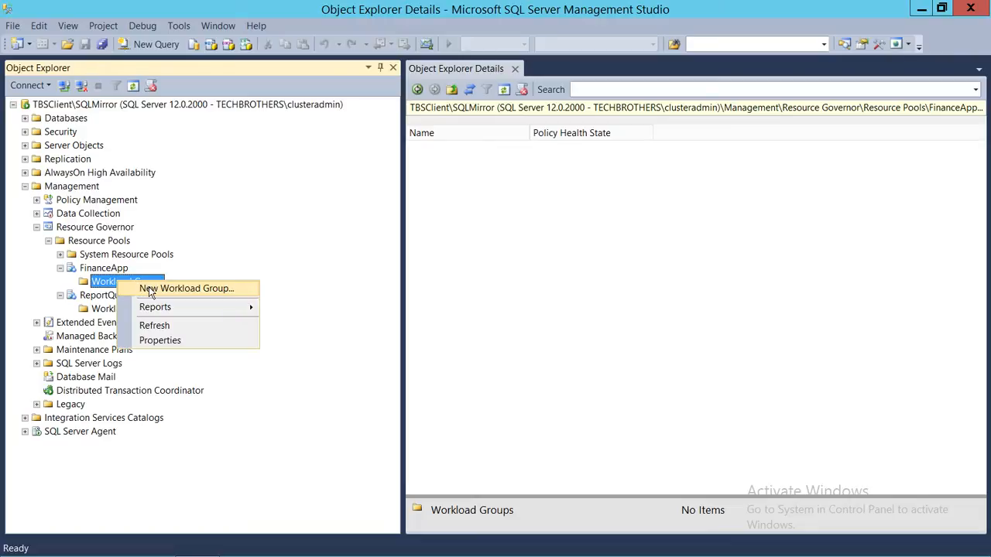
pyautogui.click(149, 289)
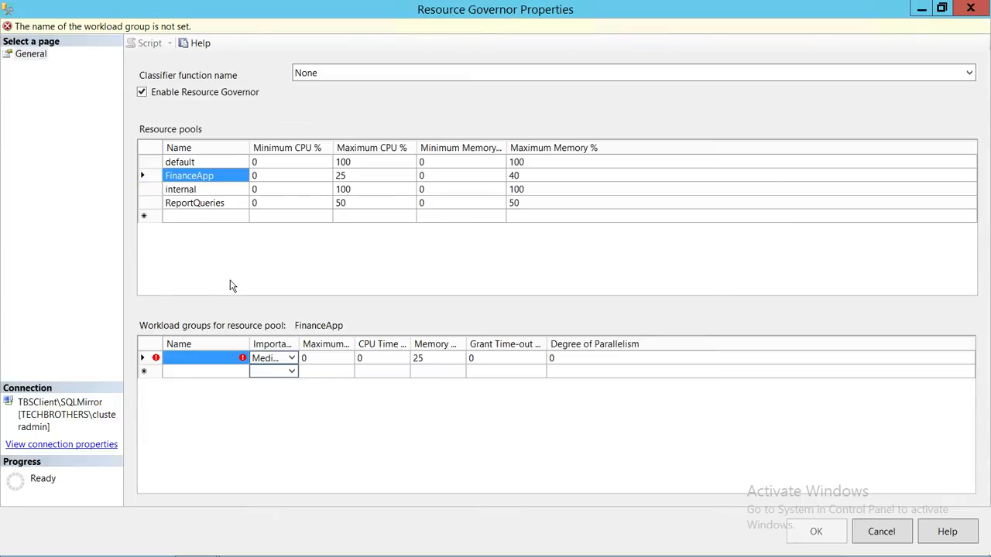
pyautogui.click(182, 358)
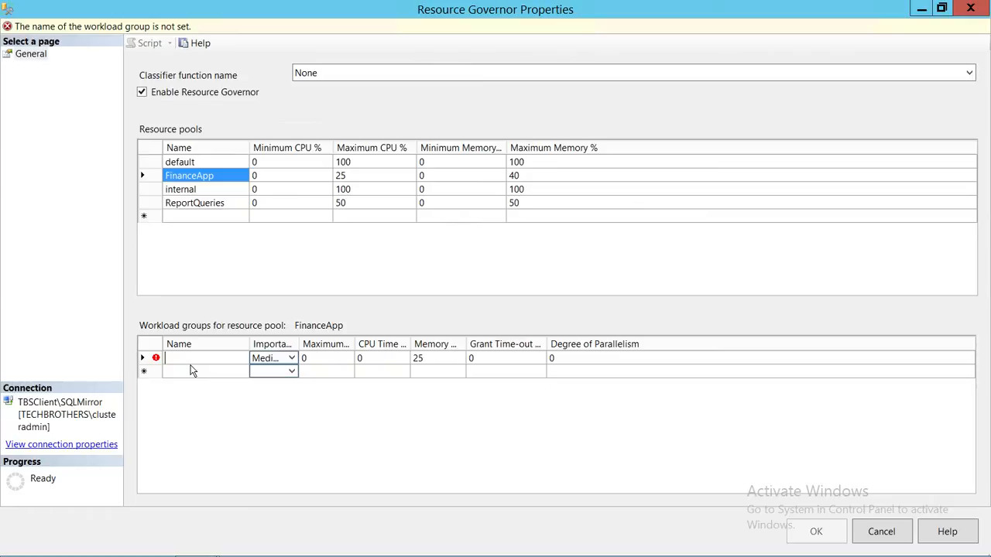
pyautogui.write('ExcelQueries')
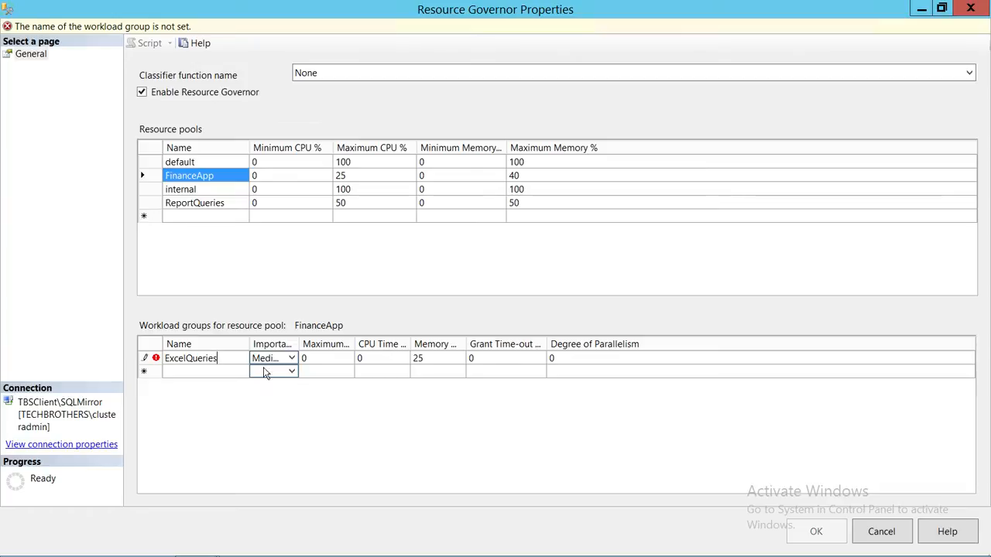
# Step: Widen the Importance column and set the importance of the ExcelQueries workload group to Medium
pyautogui.moveTo(299, 346); pyautogui.dragTo(333, 347)
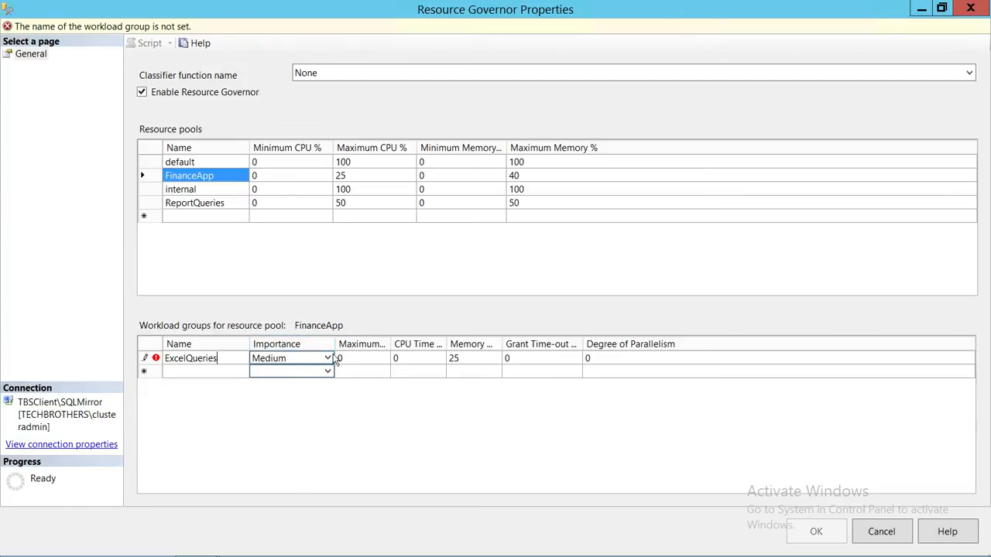
pyautogui.click(326, 364)
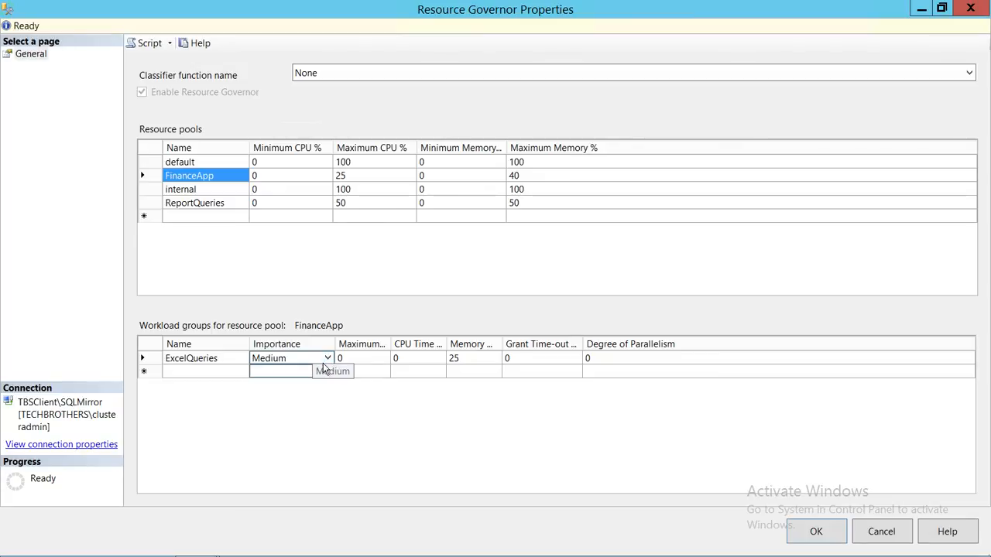
pyautogui.click(328, 360)
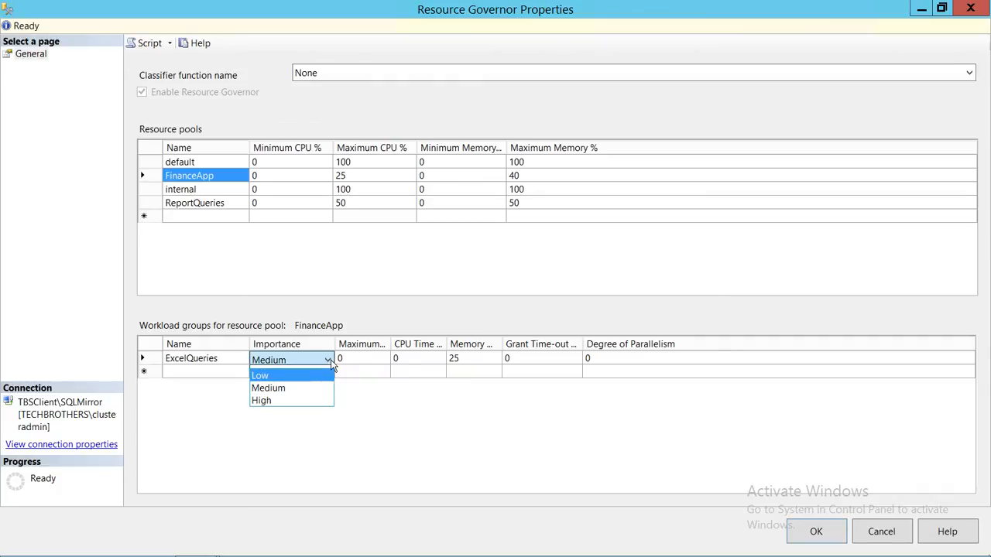
pyautogui.click(305, 392)
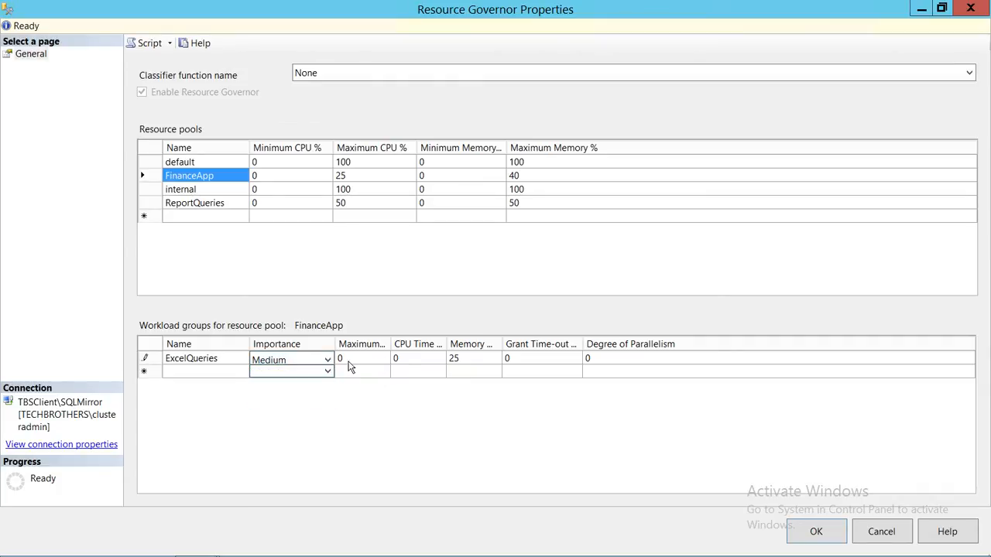
# Step: Widen the truncated limit columns, and set maximum requests to 20 and CPU time to 1000 seconds for ExcelQueries
pyautogui.click(383, 360)
pyautogui.moveTo(391, 344); pyautogui.dragTo(604, 345)
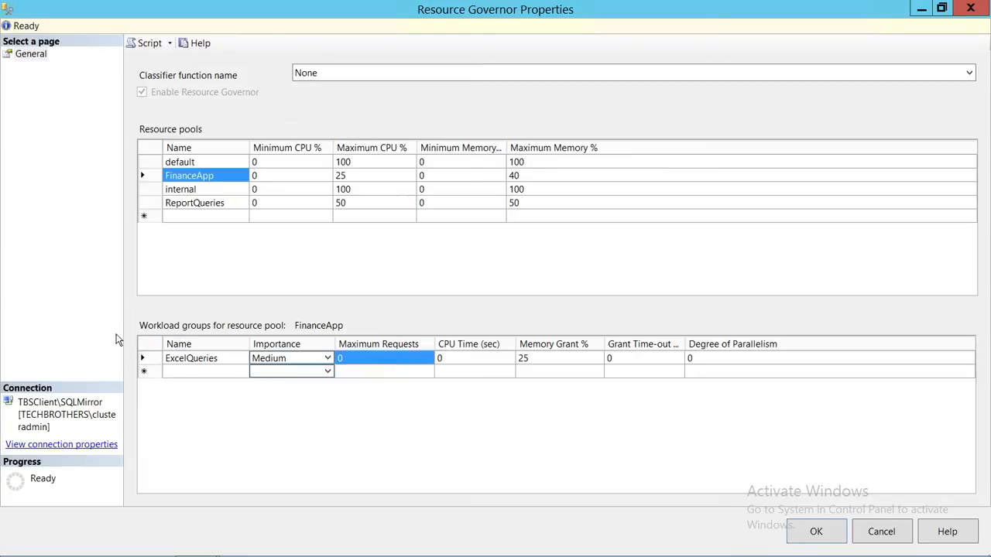
pyautogui.click(353, 358)
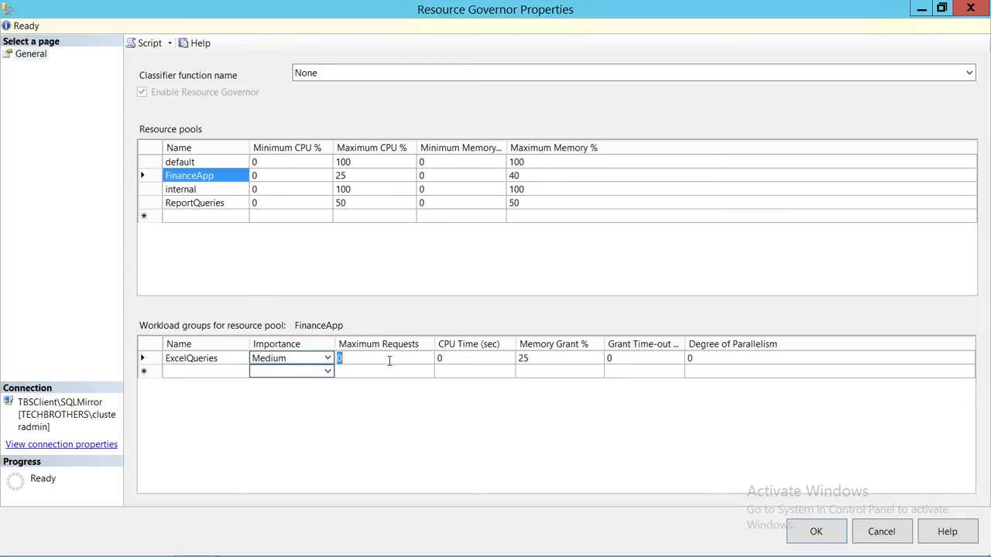
pyautogui.write('20')
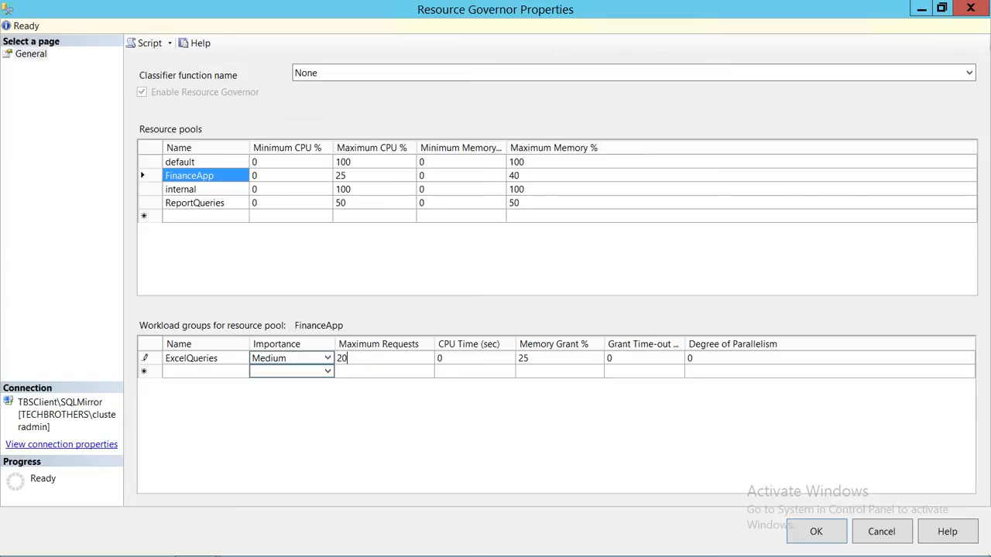
pyautogui.click(457, 354)
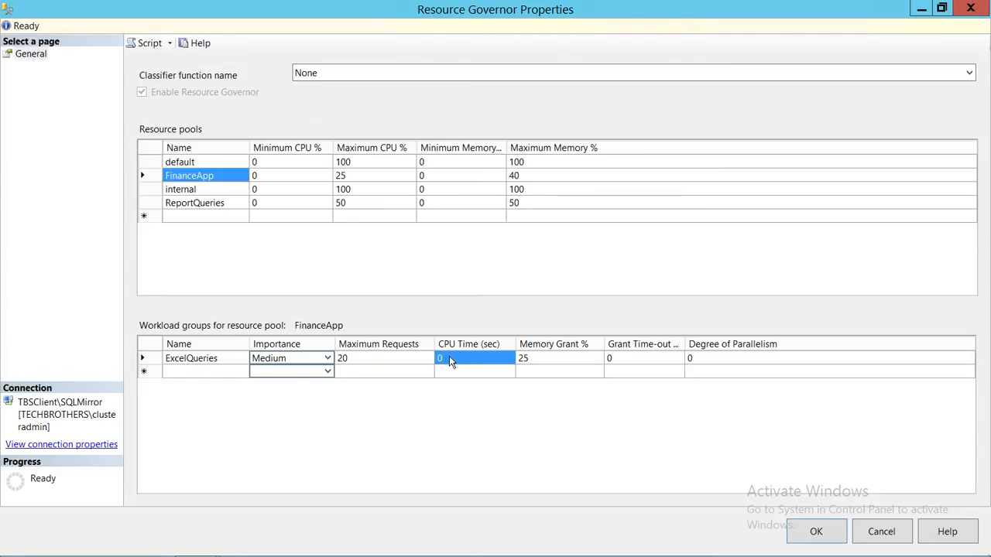
pyautogui.click(449, 358)
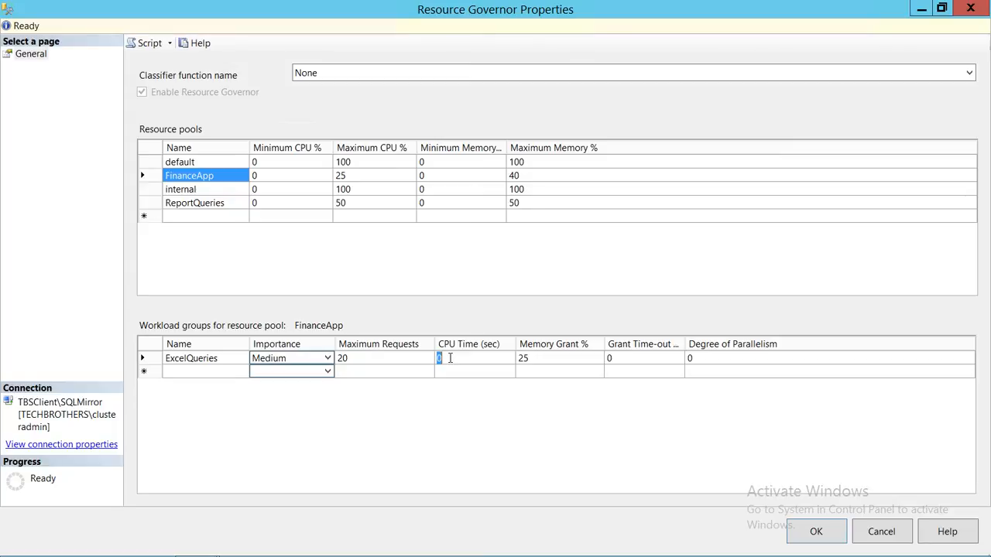
pyautogui.write('1000')
pyautogui.click(546, 362)
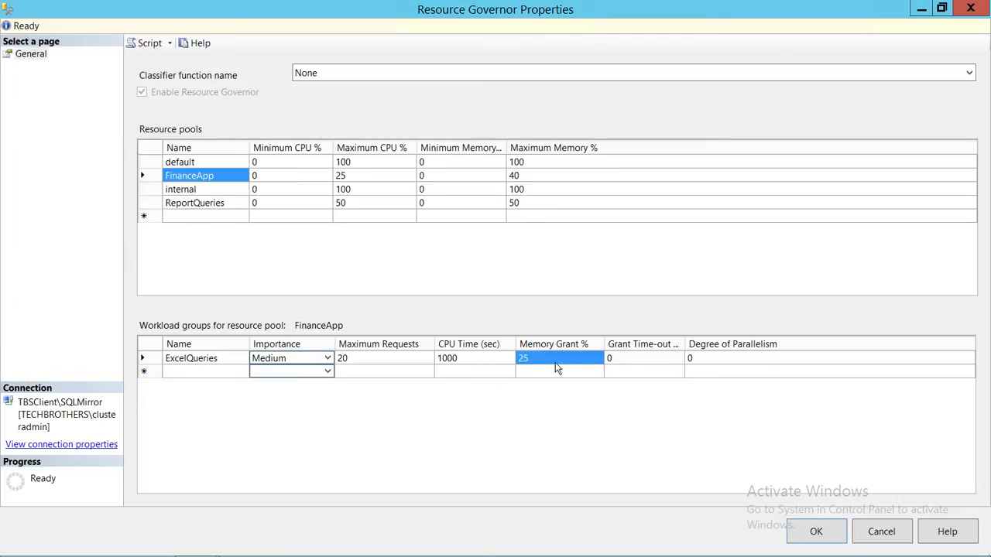
# Step: Widen the Grant Time-out column and set the grant time-out of ExcelQueries to 1000 seconds
pyautogui.click(632, 362)
pyautogui.doubleClick(684, 343)
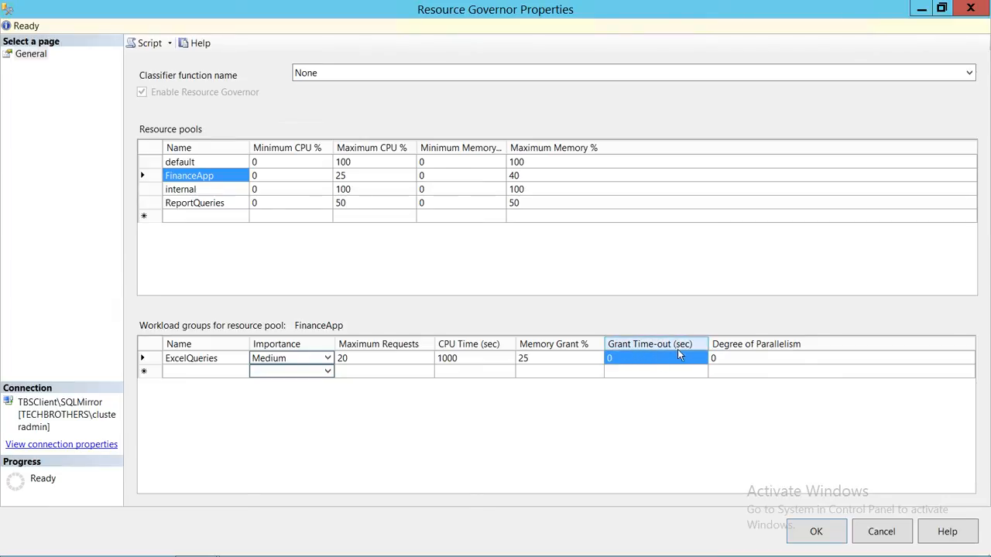
pyautogui.click(628, 358)
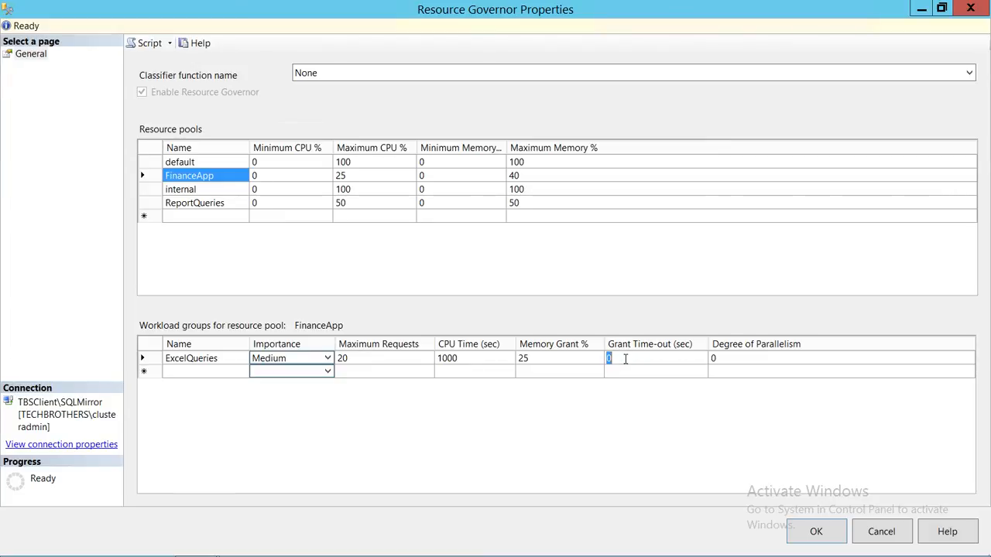
pyautogui.click(625, 359)
pyautogui.doubleClick(610, 359)
pyautogui.write('1000')
pyautogui.click(658, 370)
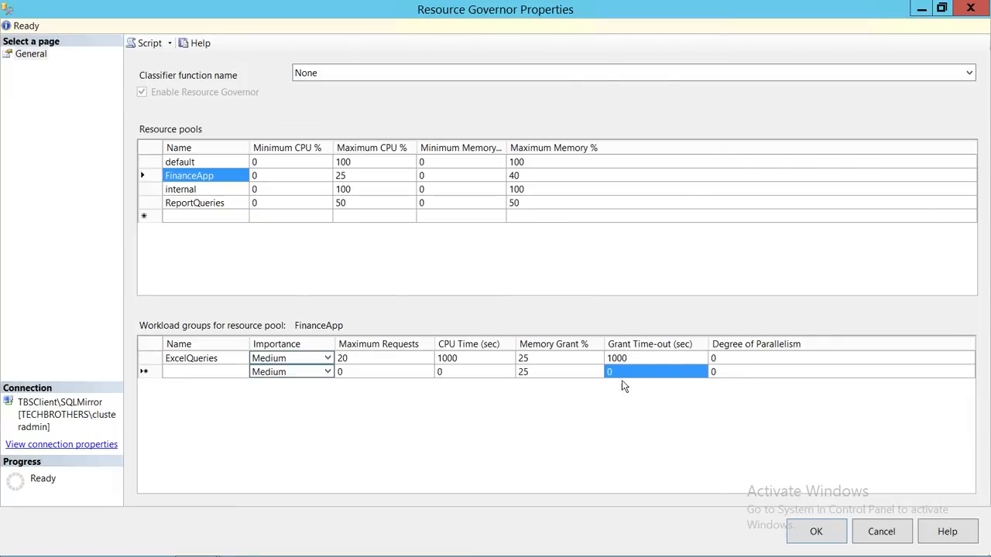
# Step: Set the degree of parallelism of the ExcelQueries workload group to 4
pyautogui.click(764, 362)
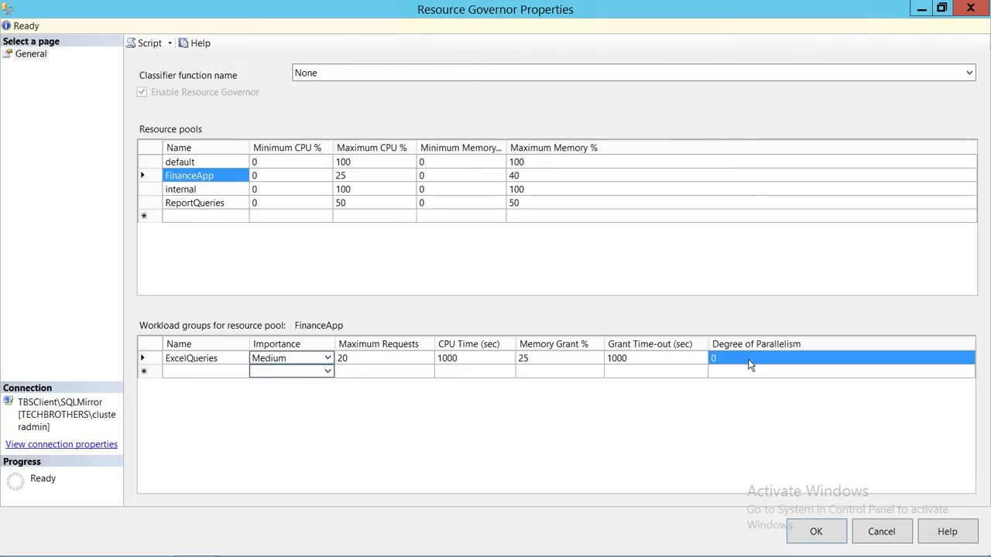
pyautogui.click(728, 361)
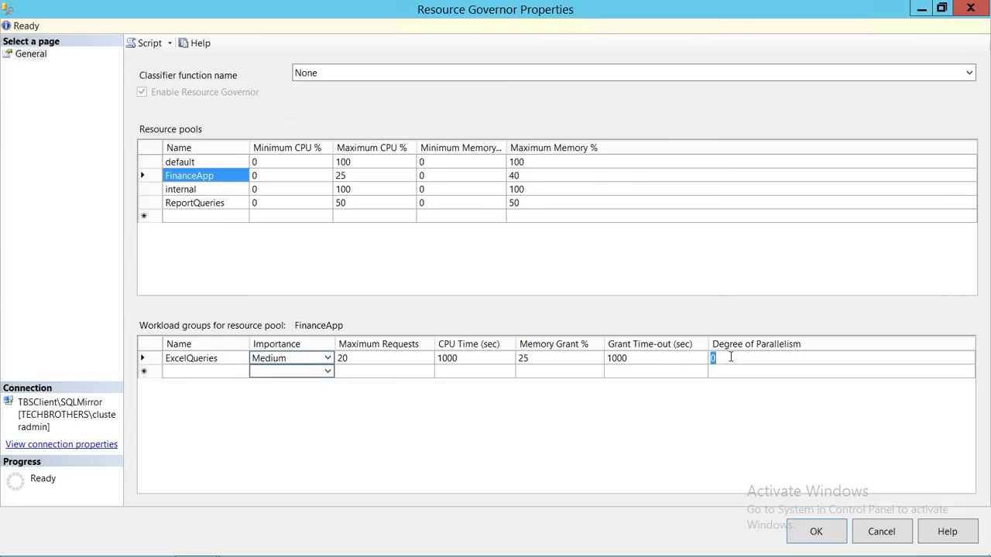
pyautogui.write('4')
# Step: Select the ReportQueries resource pool and add a workload group named ReportQueriesWG to it
pyautogui.click(191, 205)
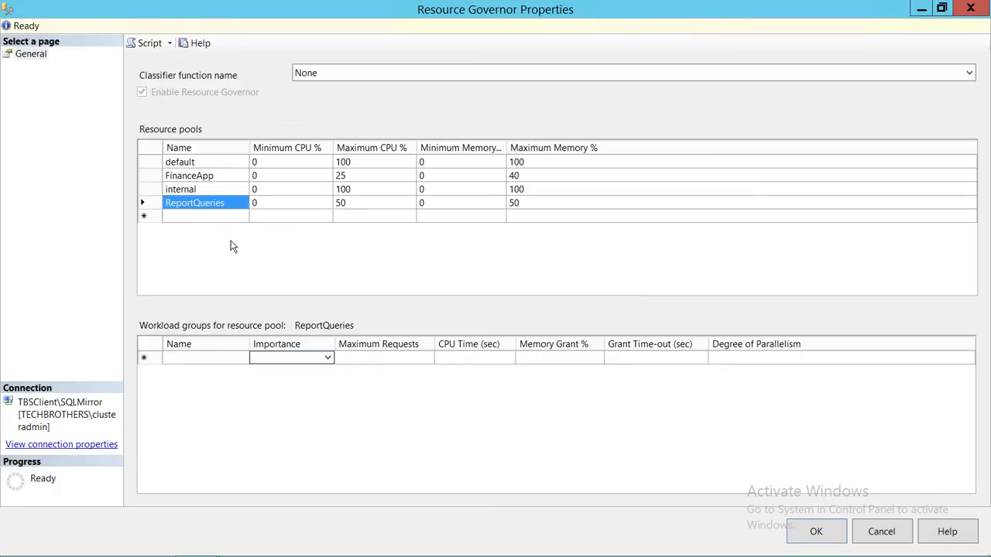
pyautogui.click(205, 360)
pyautogui.click(205, 358)
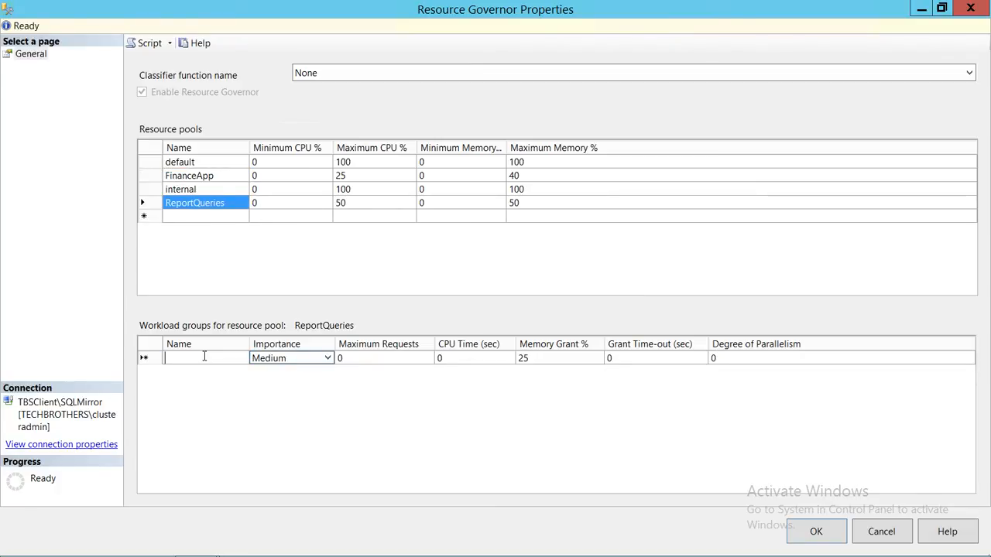
pyautogui.write('ReportQueriesWG')
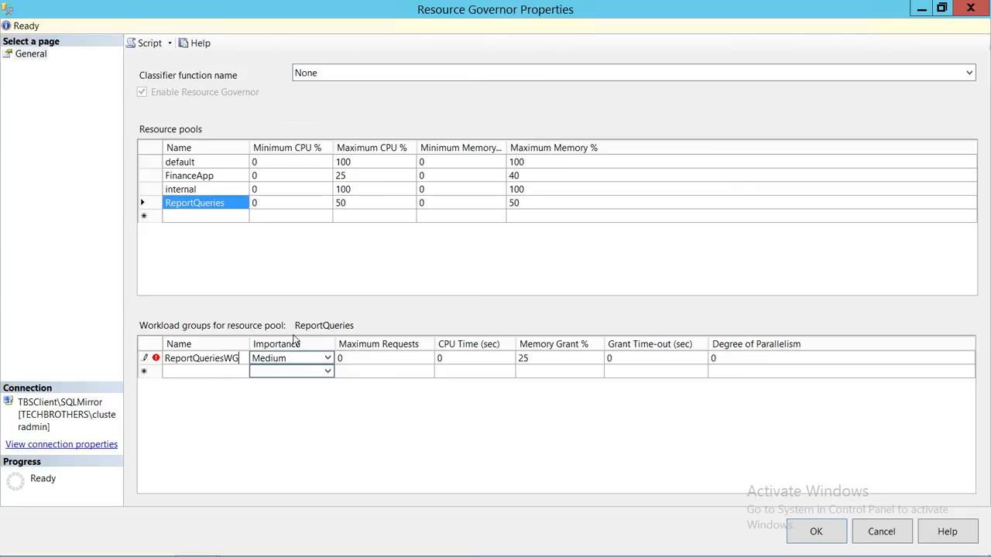
# Step: Set the importance of the ReportQueriesWG workload group to Medium
pyautogui.click(325, 361)
pyautogui.click(326, 360)
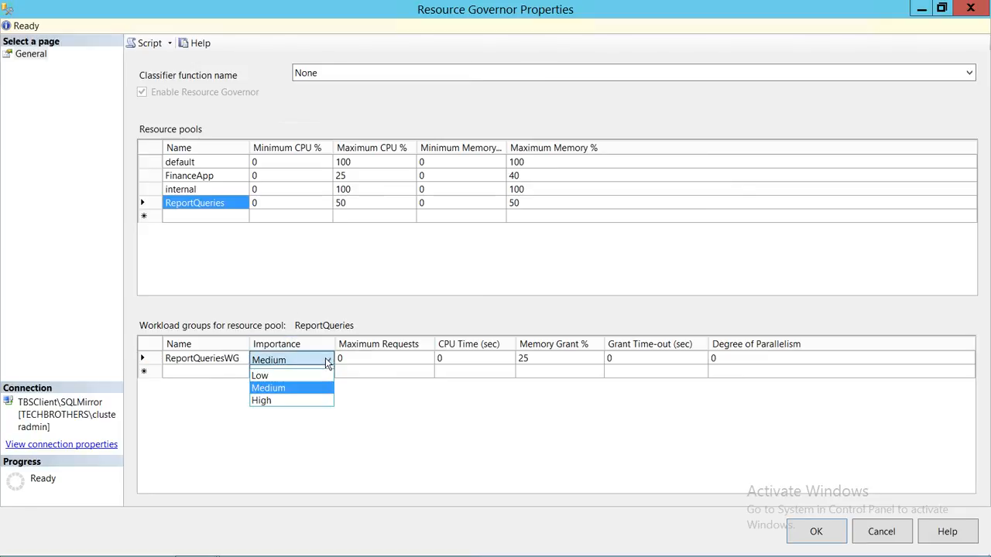
pyautogui.click(292, 397)
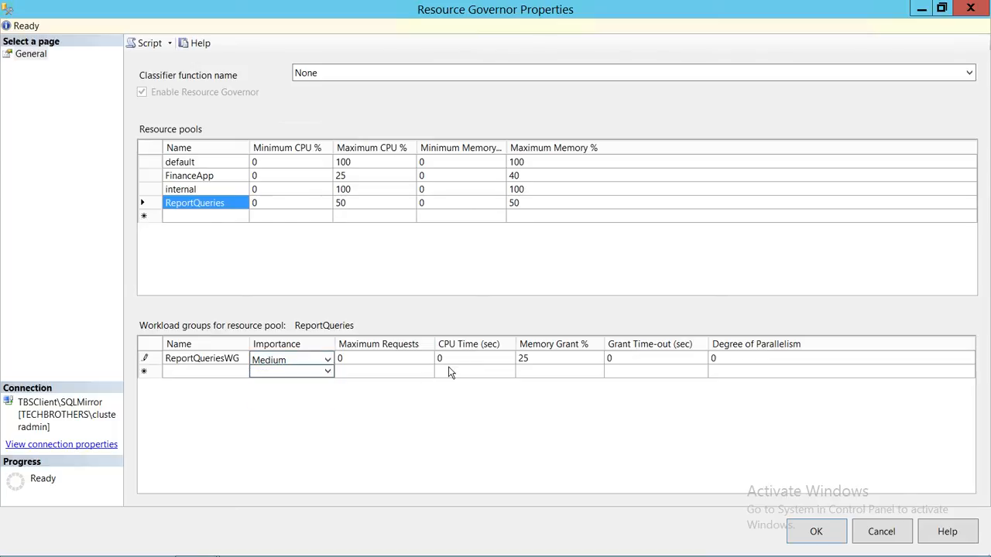
# Step: Set the maximum requests of ReportQueriesWG to 30 and its CPU time to 2000 seconds
pyautogui.click(392, 360)
pyautogui.click(389, 360)
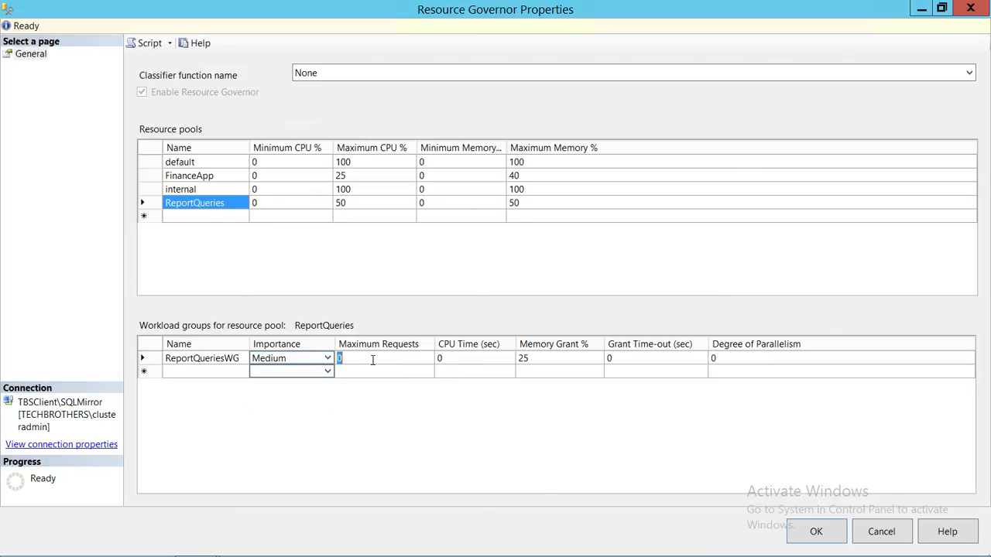
pyautogui.write('30')
pyautogui.click(470, 362)
pyautogui.click(462, 360)
pyautogui.write('2000')
# Step: Set the memory grant of the ReportQueriesWG workload group to 40 percent
pyautogui.click(583, 365)
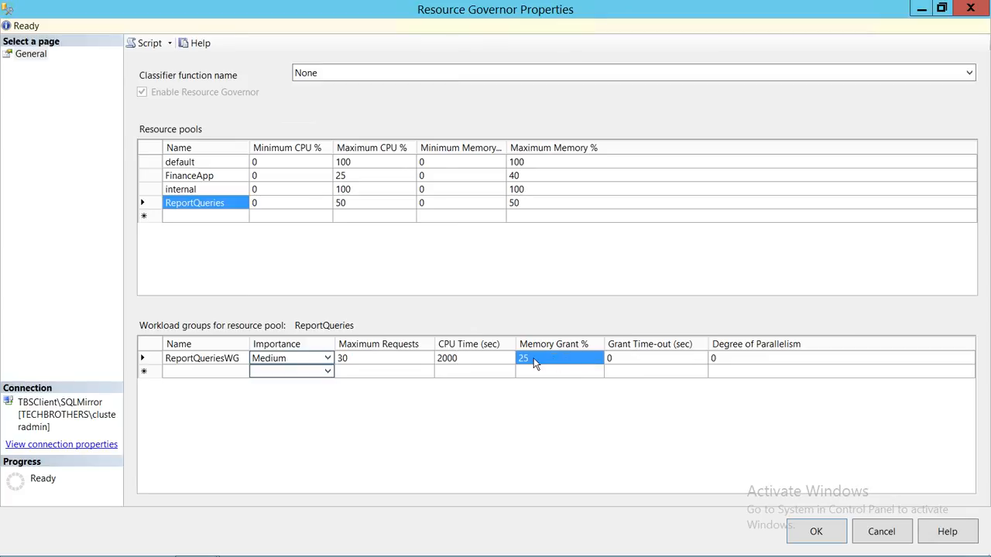
pyautogui.click(533, 358)
pyautogui.write('40')
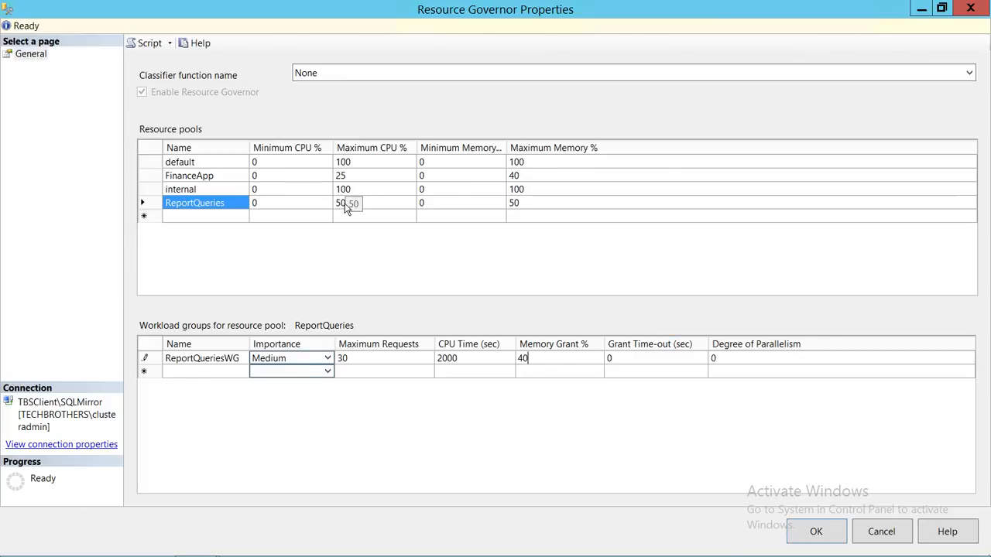
pyautogui.click(627, 362)
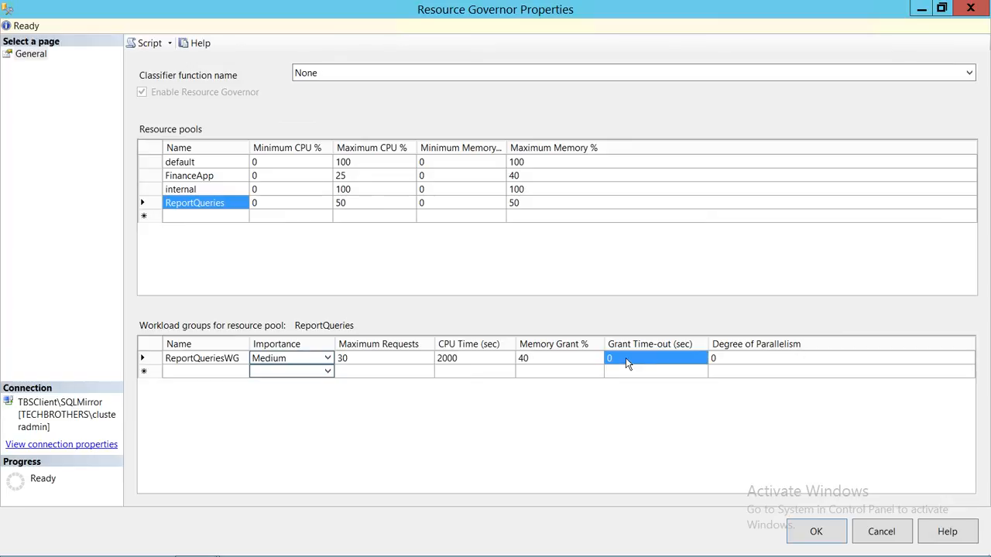
# Step: Set the grant time-out of the ReportQueriesWG workload group to 1000 seconds and its degree of parallelism to 6
pyautogui.click(626, 359)
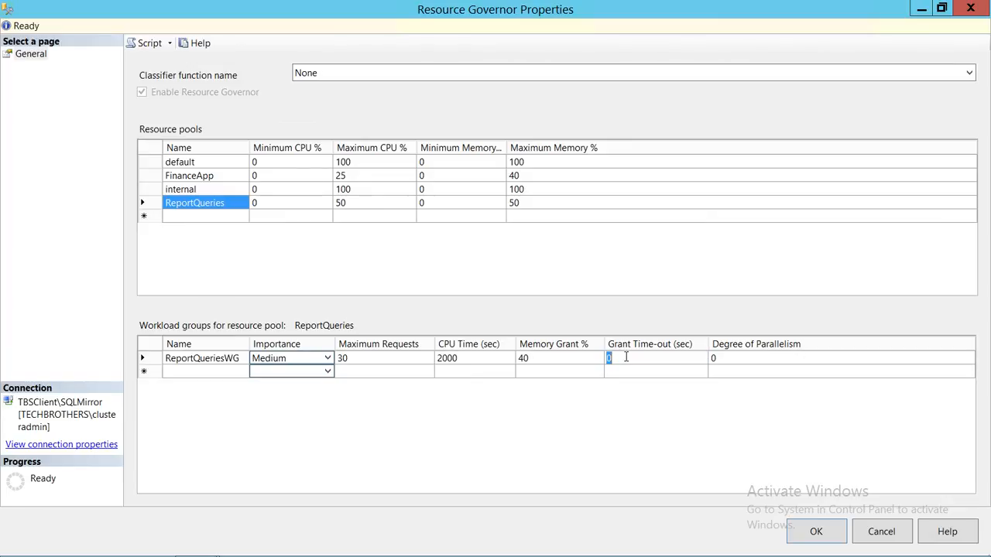
pyautogui.write('1000')
pyautogui.click(758, 363)
pyautogui.click(733, 359)
pyautogui.write('6')
# Step: Script the Resource Governor changes to a new query editor window and apply the properties
pyautogui.click(169, 43)
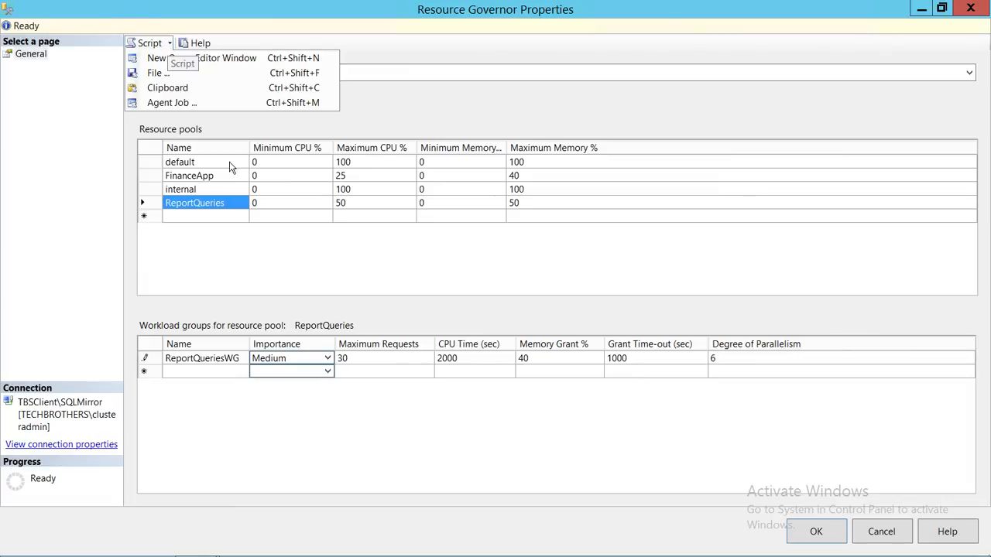
pyautogui.click(325, 431)
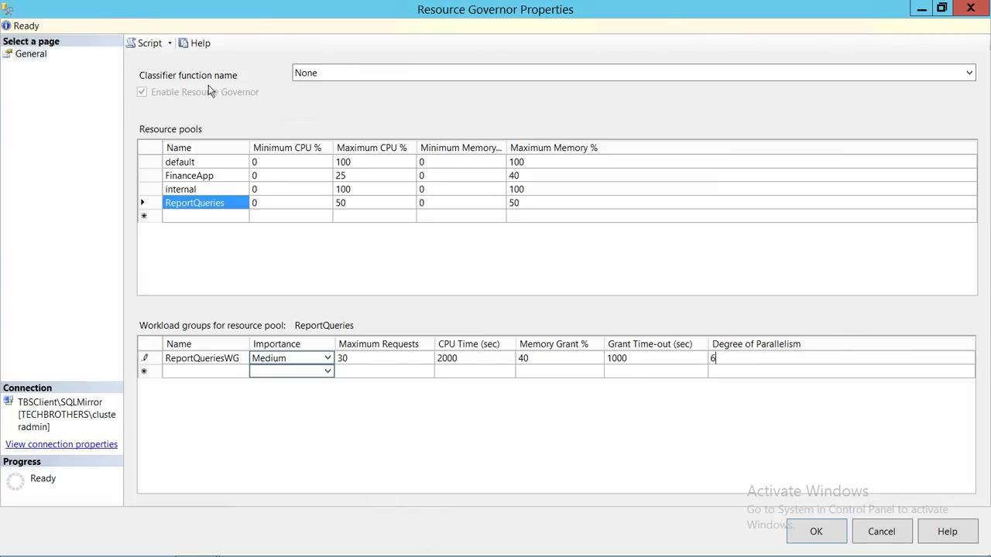
pyautogui.click(169, 42)
pyautogui.click(185, 62)
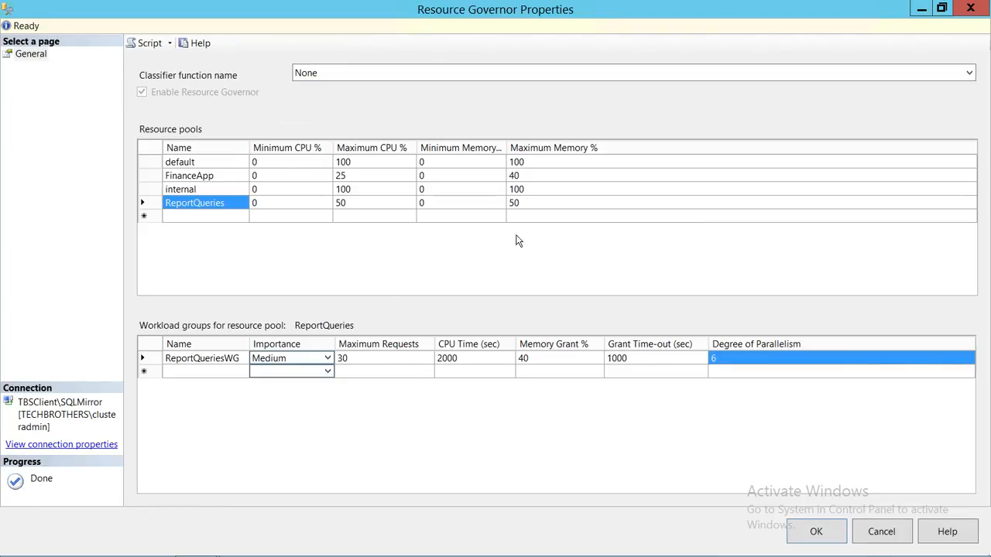
pyautogui.click(814, 533)
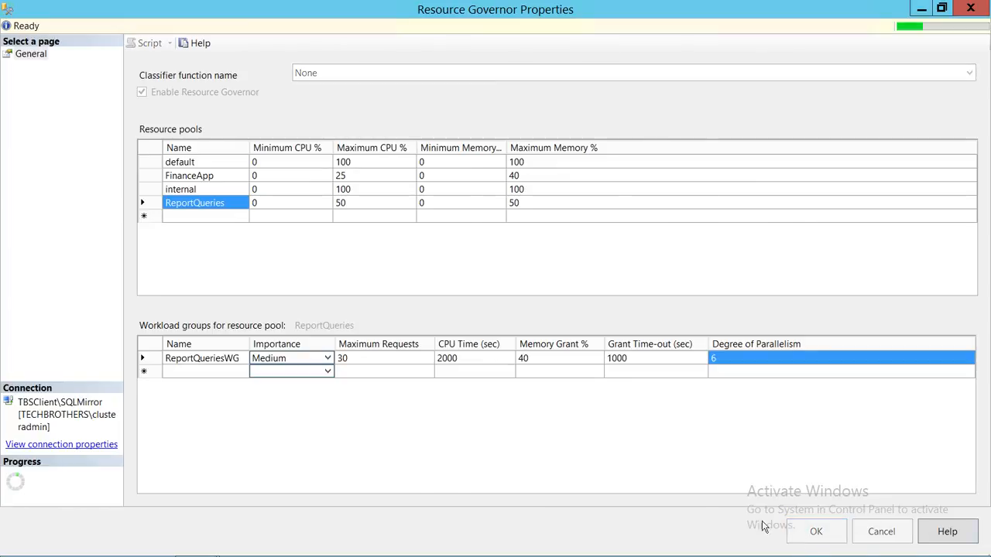
# Step: Review the generated script, checking each workload group's name and the resource pool it is assigned to
pyautogui.click(544, 137)
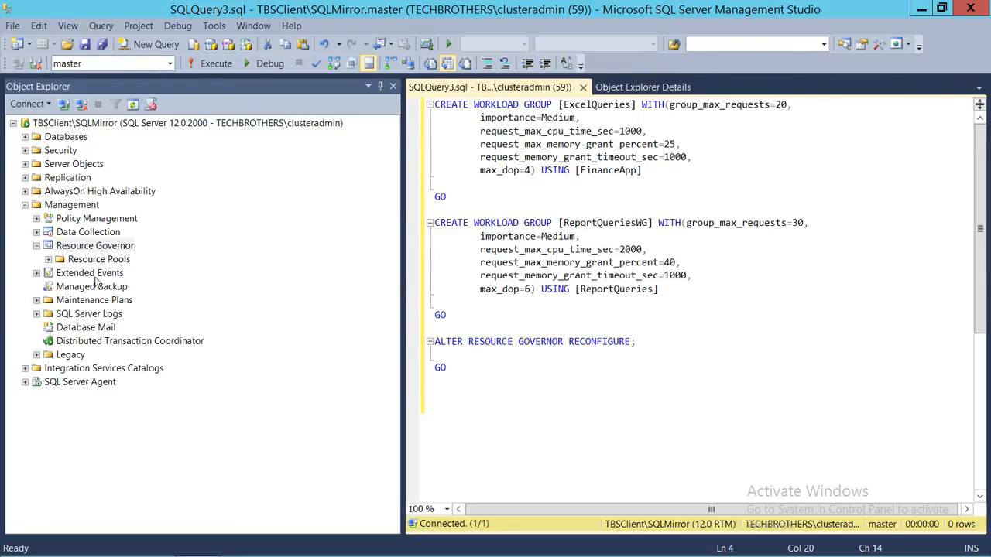
pyautogui.click(630, 105)
pyautogui.click(647, 222)
pyautogui.moveTo(654, 289); pyautogui.dragTo(596, 298)
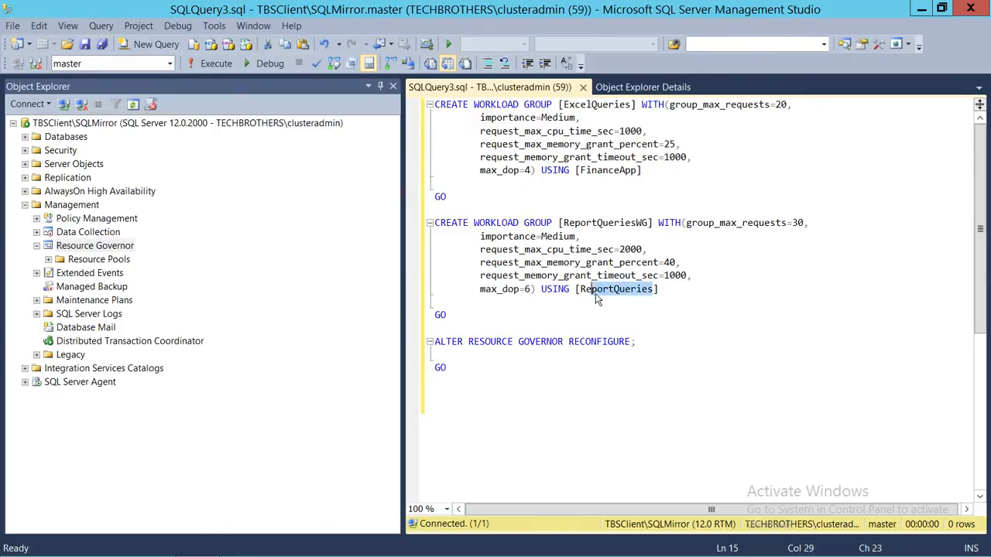
pyautogui.click(636, 170)
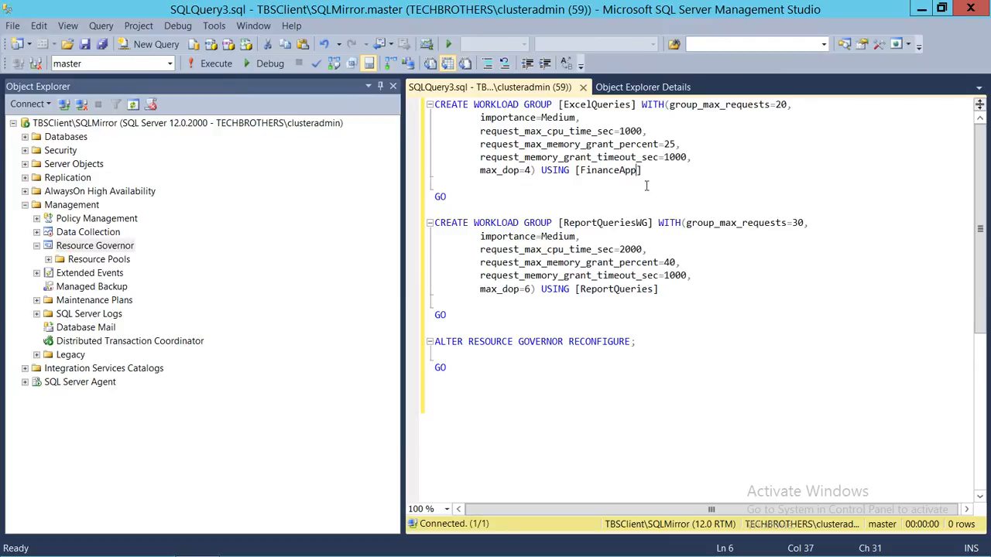
pyautogui.click(652, 186)
pyautogui.moveTo(641, 170); pyautogui.dragTo(557, 170)
pyautogui.click(544, 200)
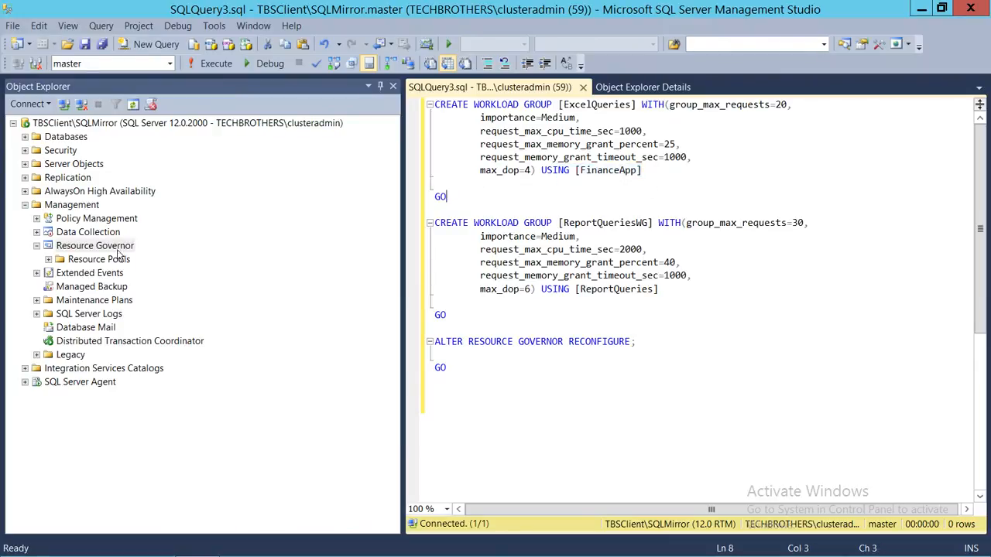
# Step: Expand the Resource Governor's resource pools down to the workload groups of FinanceApp
pyautogui.click(48, 259)
pyautogui.click(60, 287)
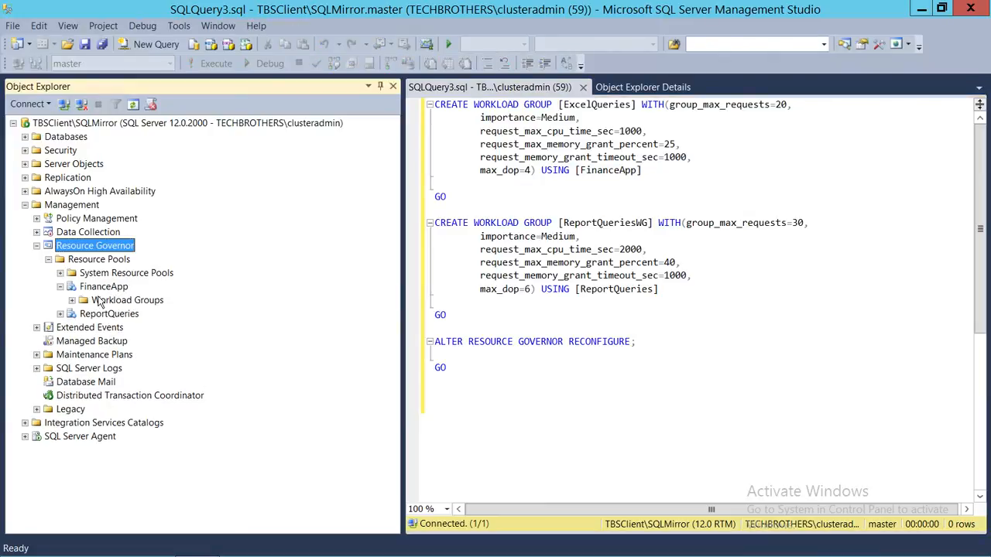
pyautogui.click(72, 301)
pyautogui.rightClick(116, 306)
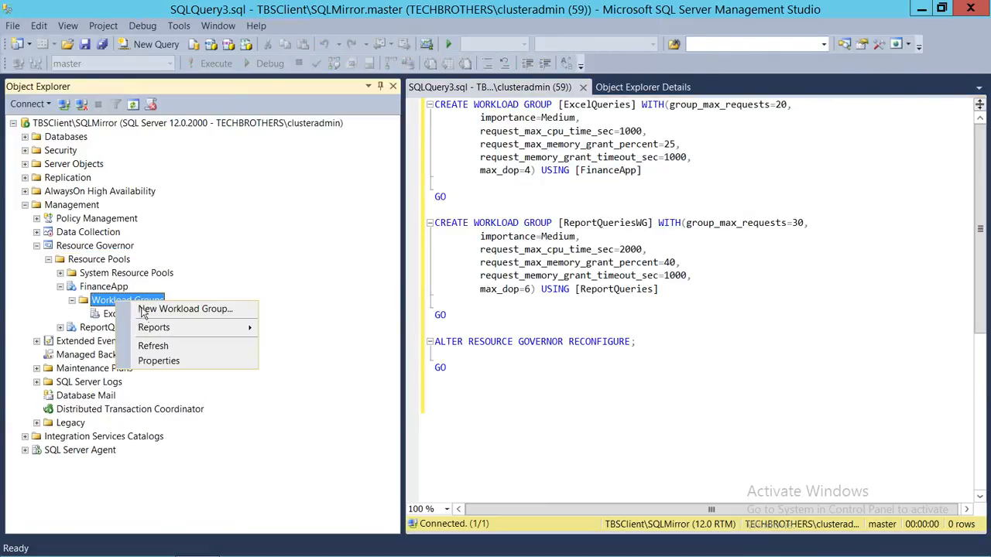
pyautogui.click(147, 359)
pyautogui.click(136, 317)
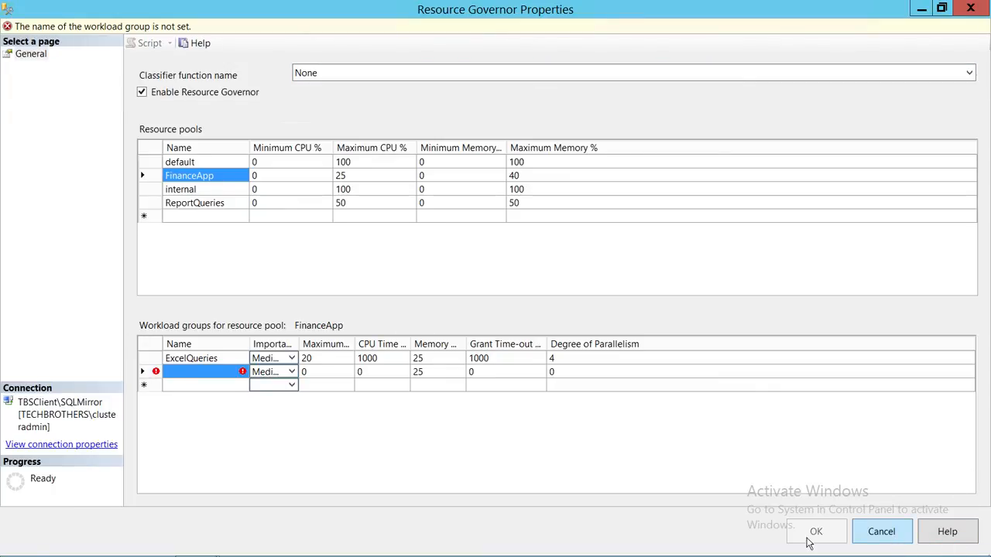
pyautogui.click(881, 531)
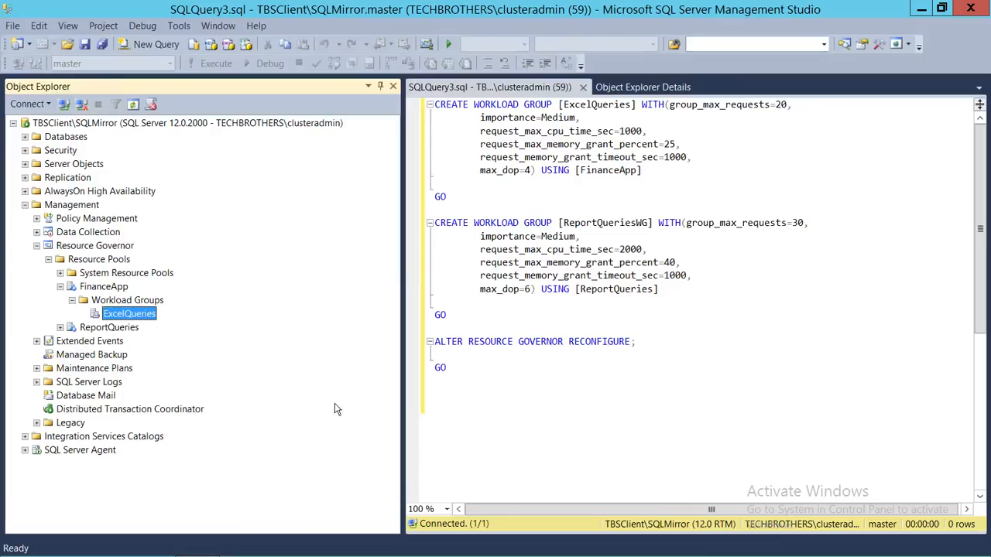
# Step: Expand the workload groups of the ReportQueries resource pool and select ReportQueriesWG
pyautogui.click(60, 327)
pyautogui.click(101, 341)
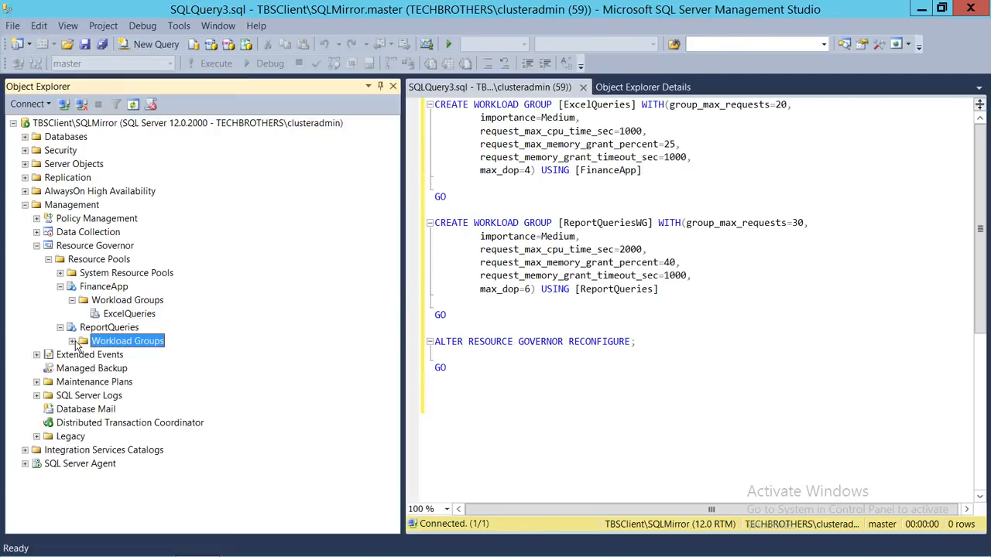
pyautogui.click(72, 341)
pyautogui.click(120, 360)
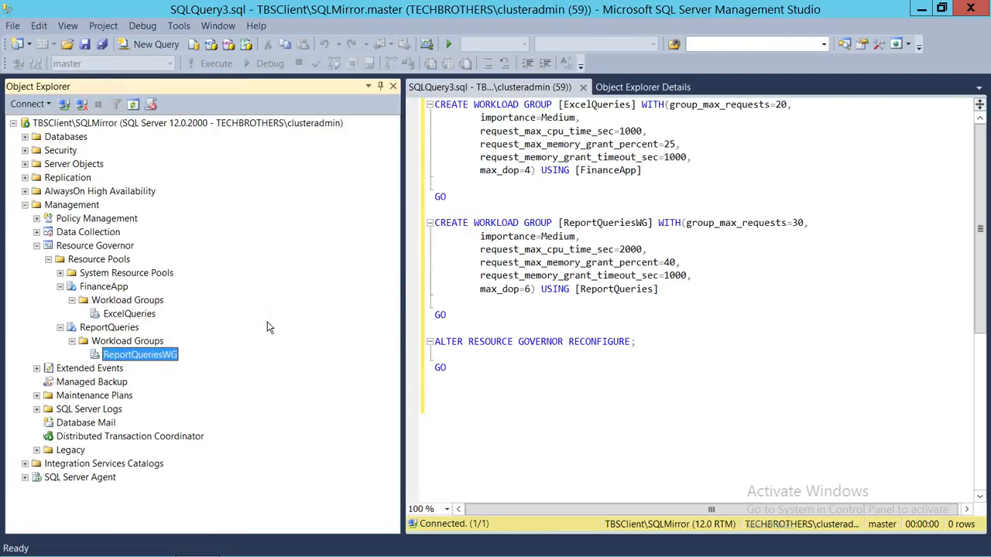
# Step: Delete the ExcelQueries workload group from the FinanceApp resource pool
pyautogui.rightClick(154, 316)
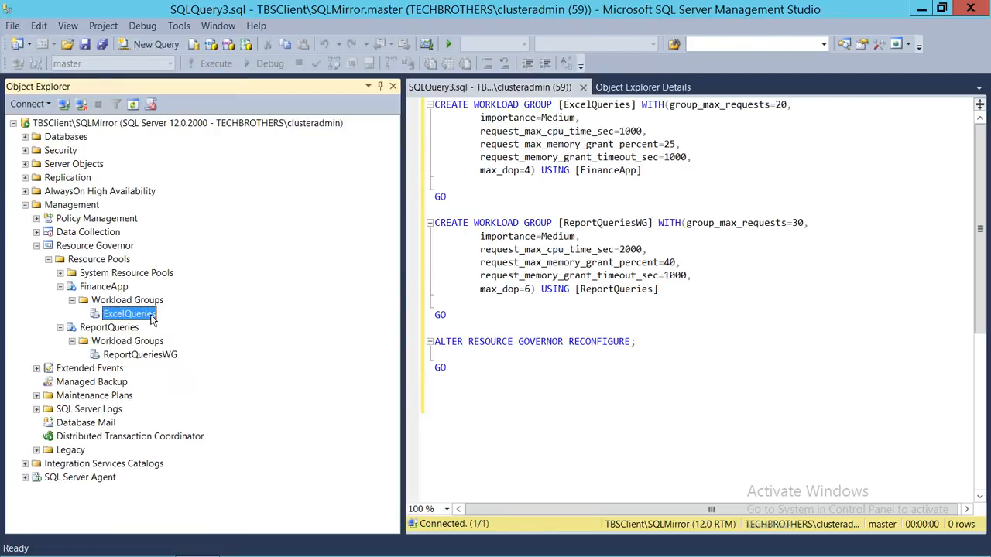
pyautogui.click(229, 417)
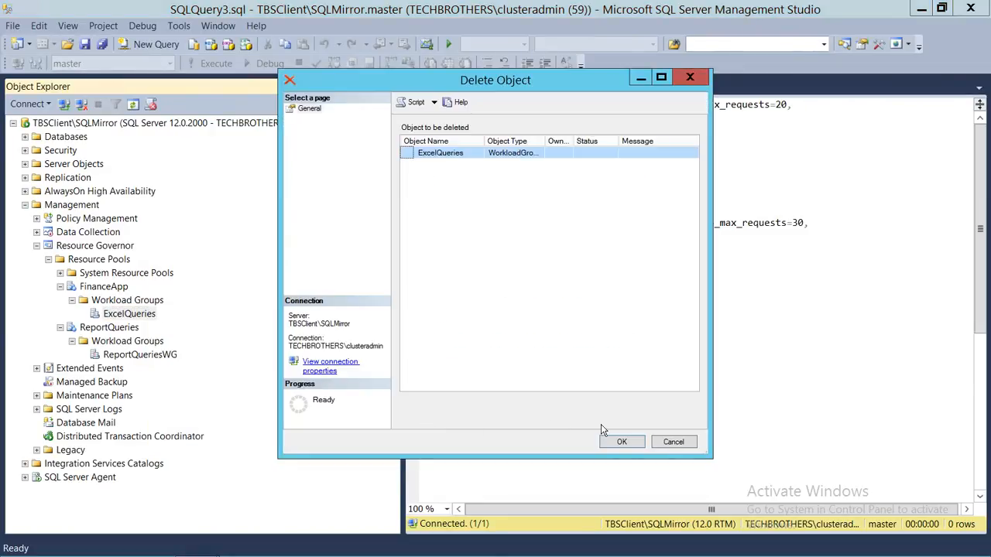
pyautogui.click(619, 440)
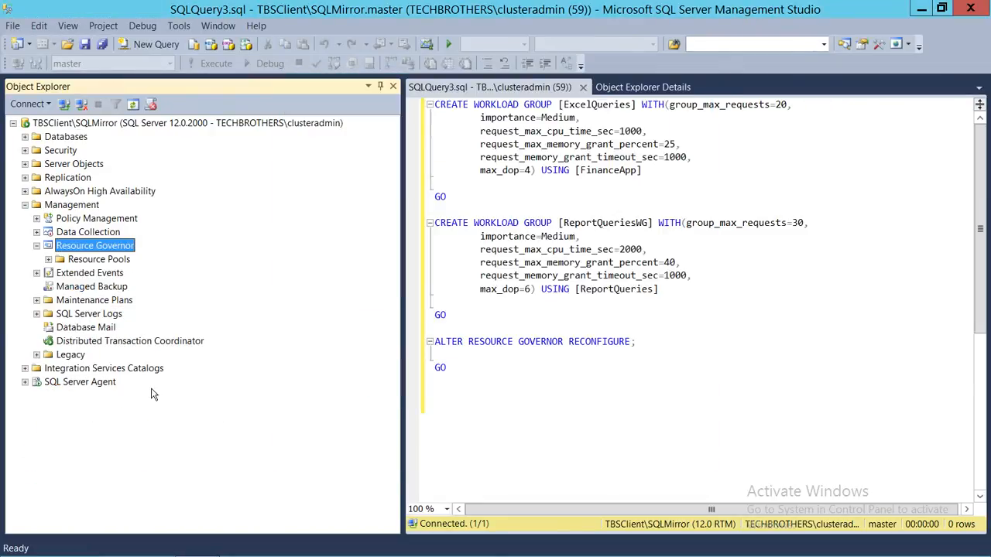
# Step: Delete the ReportQueriesWG workload group from the ReportQueries resource pool
pyautogui.click(49, 260)
pyautogui.click(60, 300)
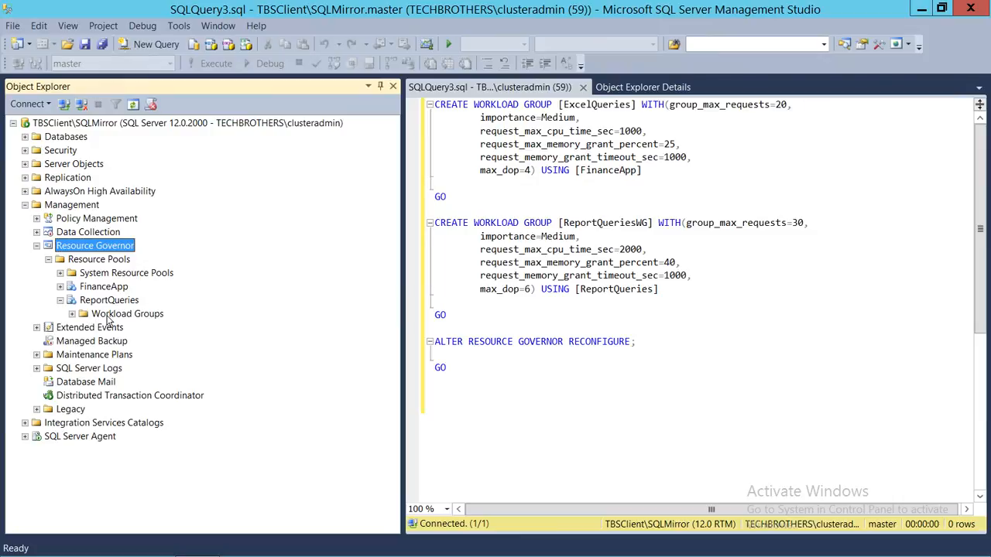
pyautogui.click(72, 313)
pyautogui.rightClick(134, 329)
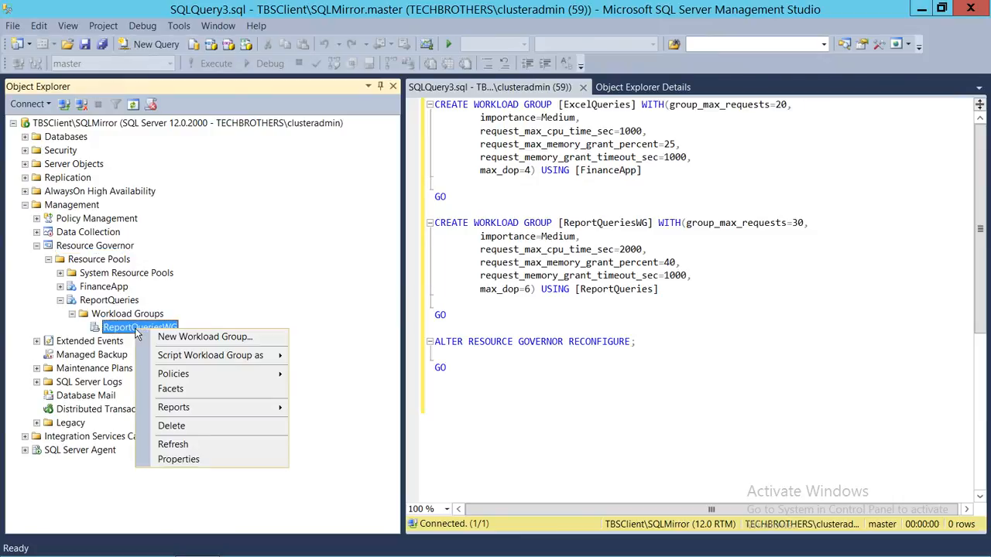
pyautogui.click(170, 425)
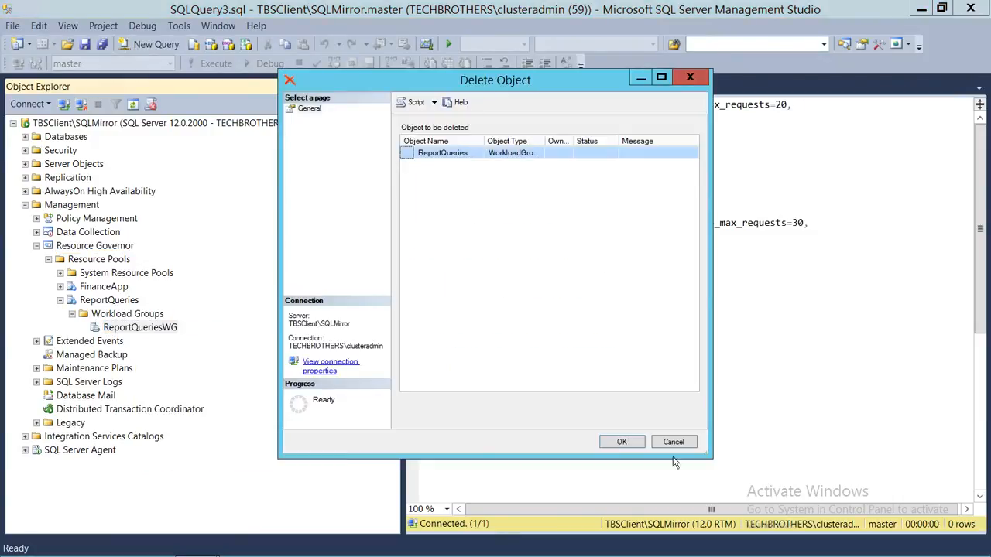
pyautogui.click(621, 442)
# Step: Execute the generated script to create the ExcelQueries and ReportQueriesWG workload groups and reconfigure Resource Governor
pyautogui.click(606, 194)
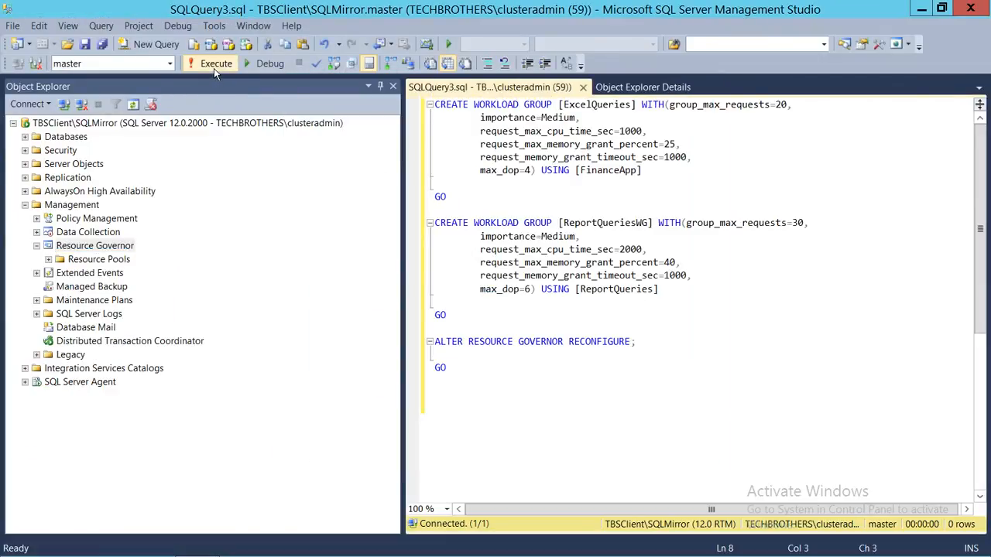
pyautogui.click(213, 68)
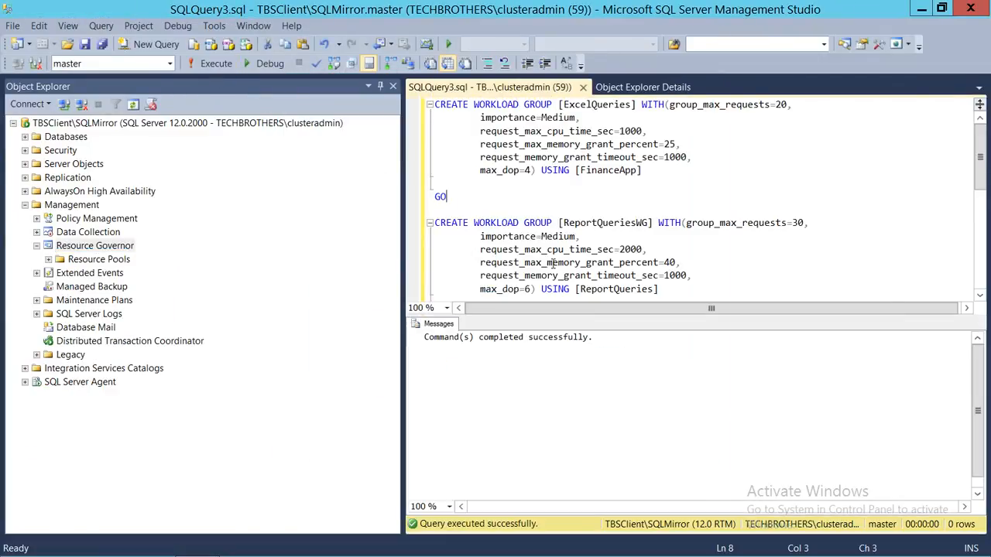
# Step: Refresh the FinanceApp and ReportQueries resource pools and expand their workload groups to check the script's result
pyautogui.click(48, 260)
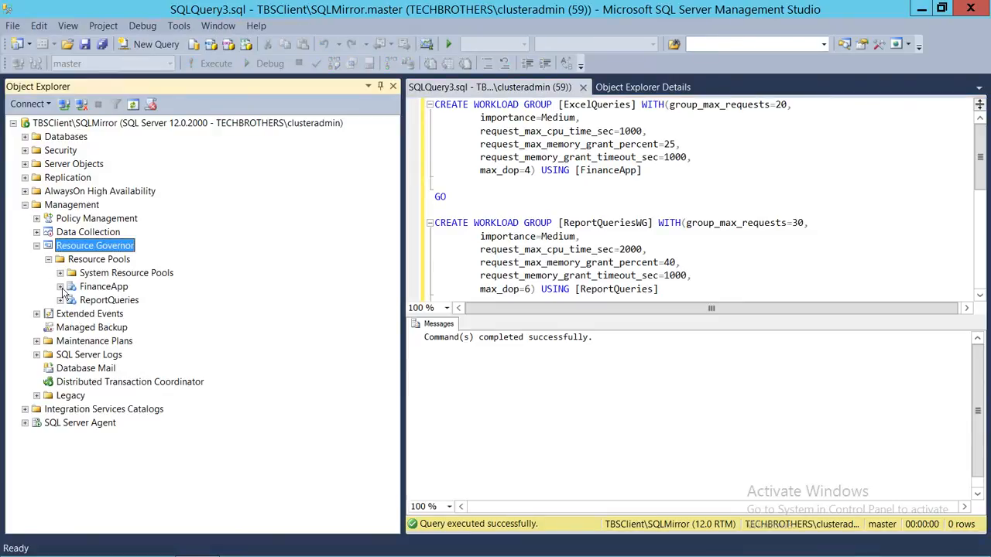
pyautogui.click(60, 286)
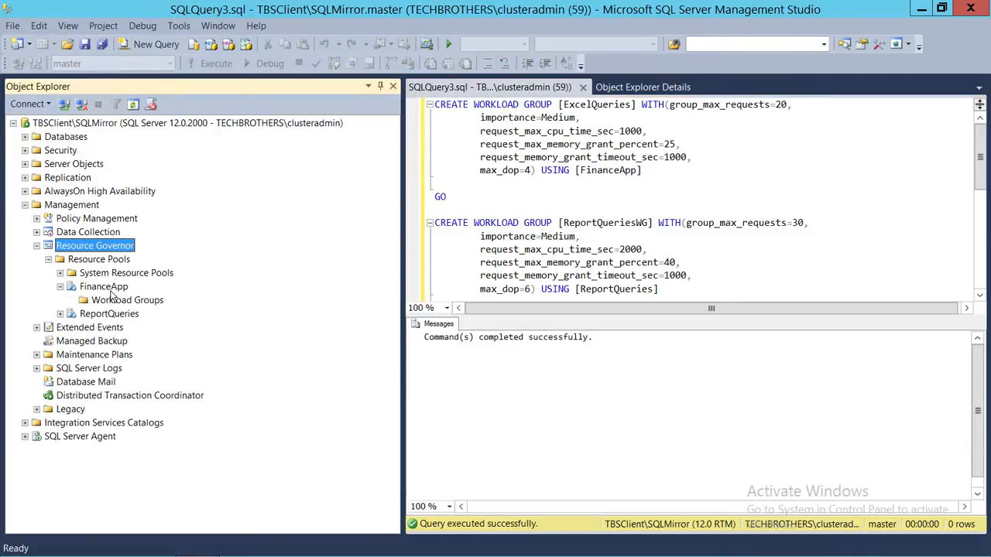
pyautogui.rightClick(111, 288)
pyautogui.click(143, 402)
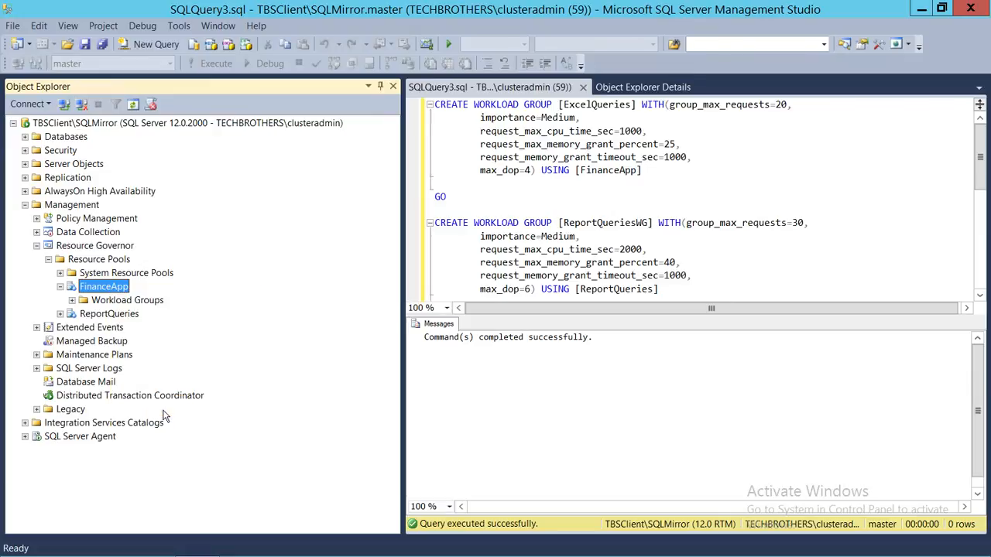
pyautogui.click(72, 300)
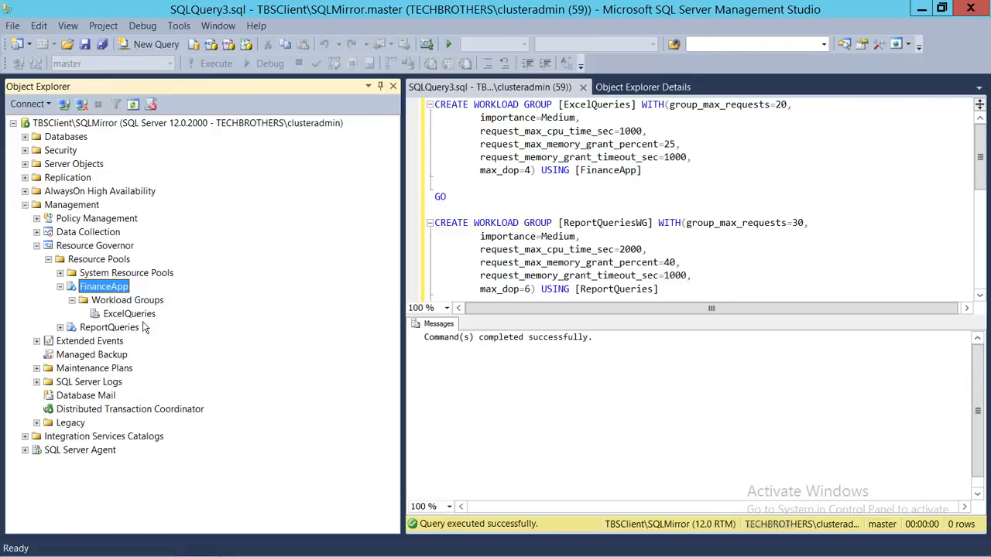
pyautogui.click(60, 327)
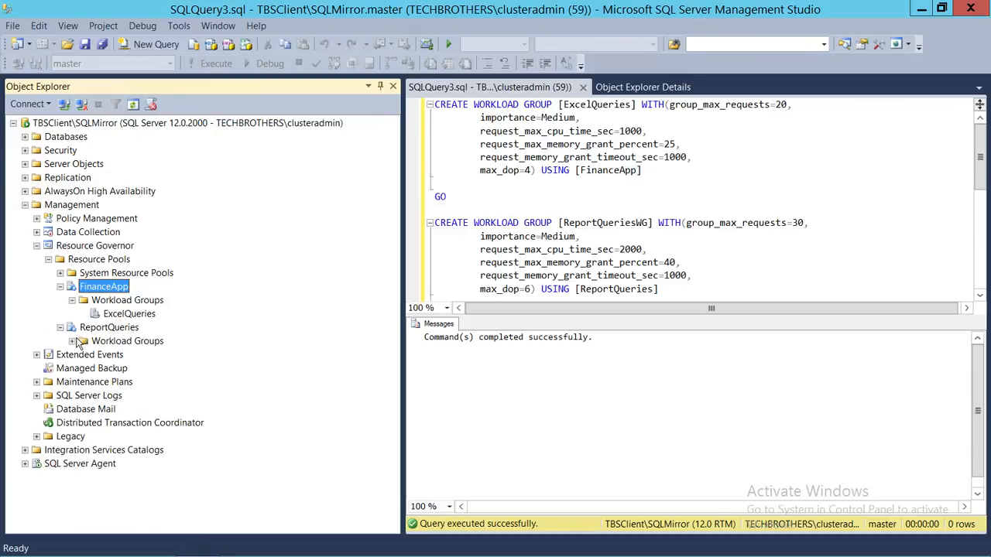
pyautogui.rightClick(138, 329)
pyautogui.click(160, 445)
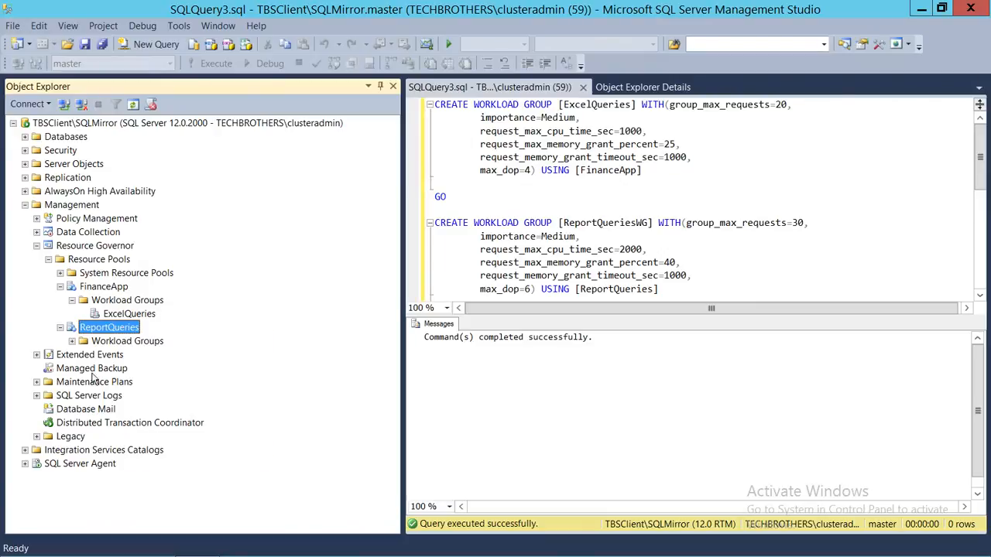
pyautogui.click(72, 341)
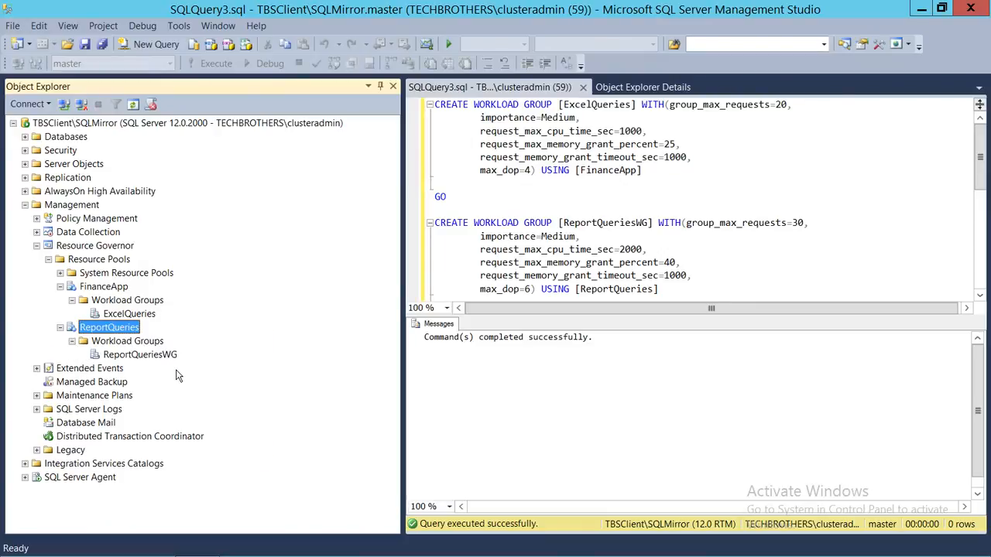